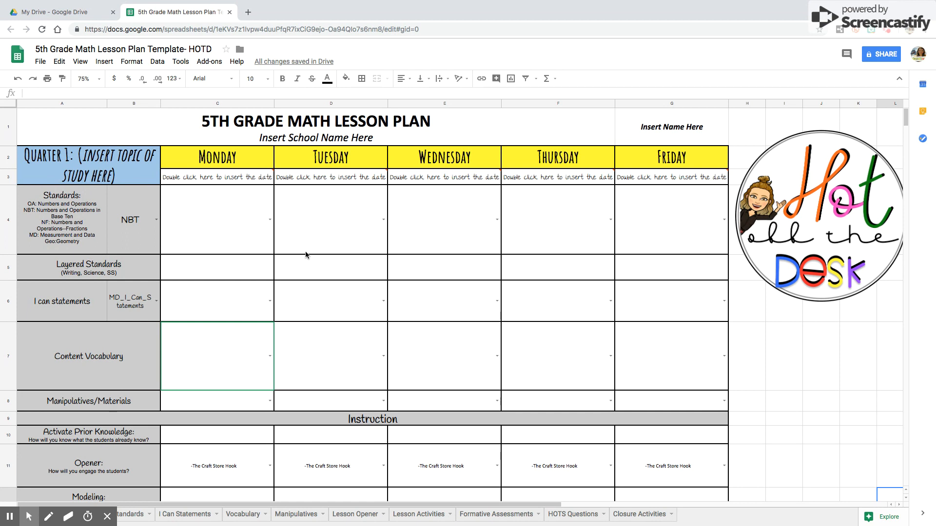
Replace the name placeholder in the header with the teacher's name.
{"action": "double_click", "coordinate": [668, 127]}
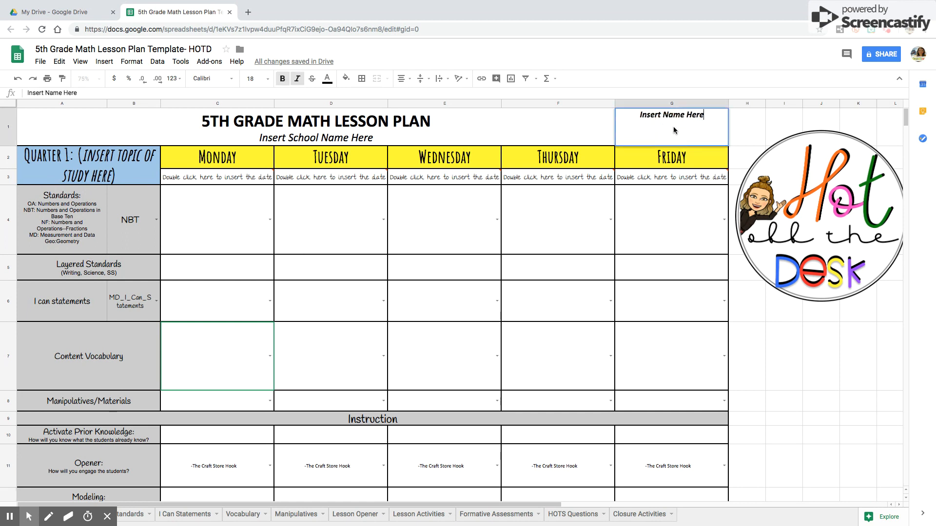
{"action": "left_click_drag", "start_coordinate": [702, 113], "coordinate": [601, 115]}
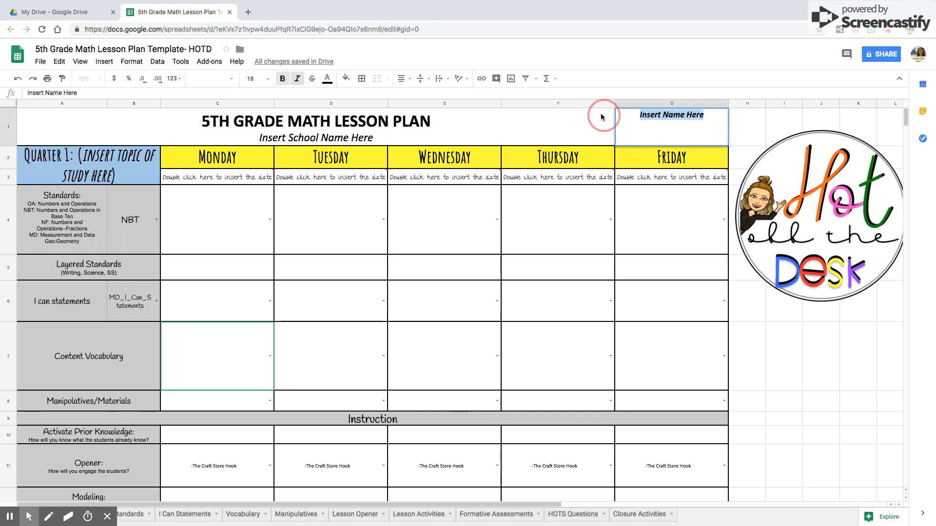
{"action": "type", "text": "Mrs. McLaughlin"}
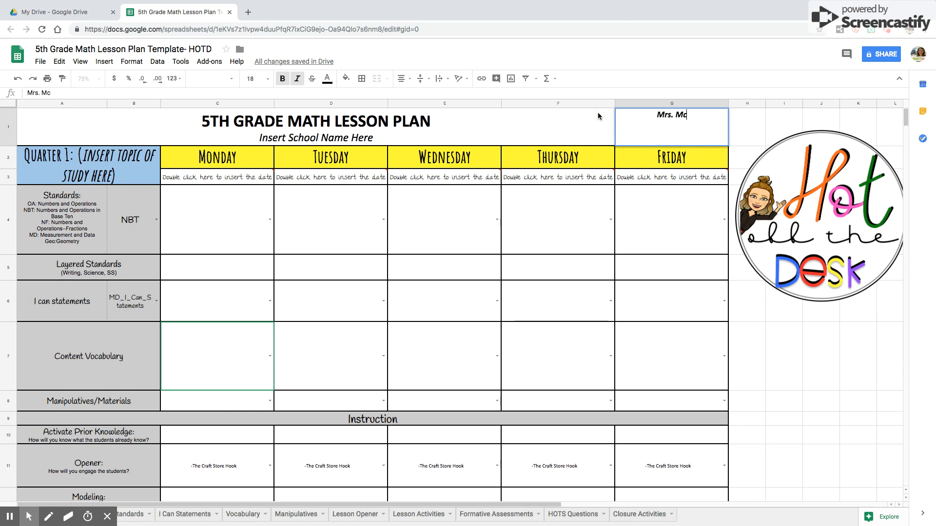
Pick 2018-11-30 as Monday's date and set that cell's font size to 24.
{"action": "left_click", "coordinate": [349, 140]}
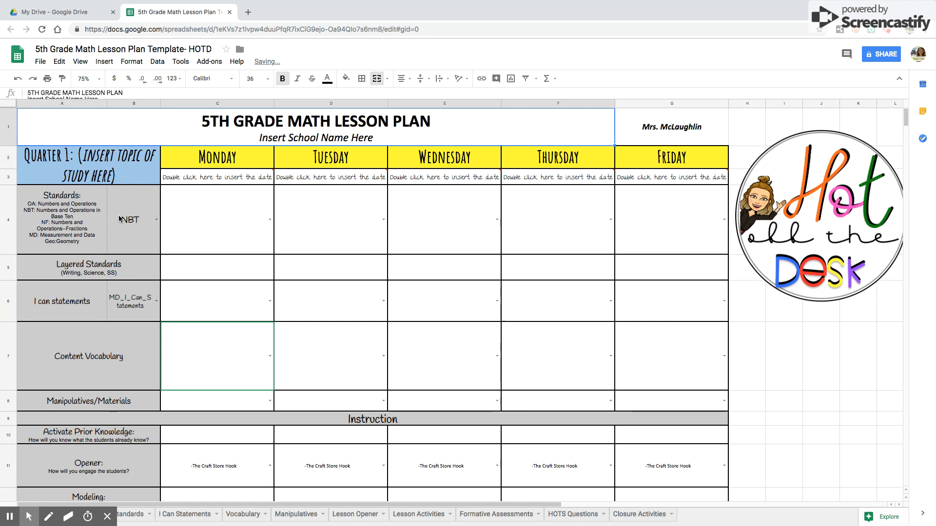
{"action": "double_click", "coordinate": [227, 181]}
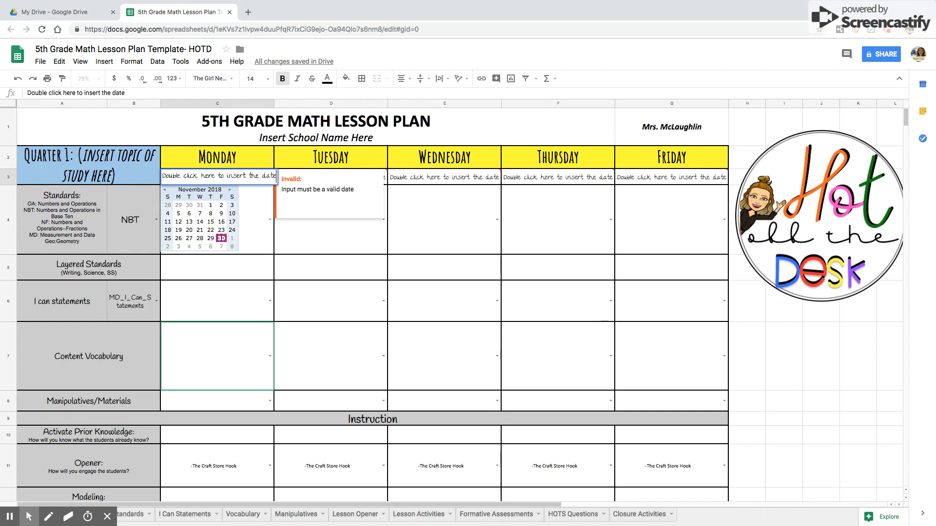
{"action": "left_click", "coordinate": [221, 238]}
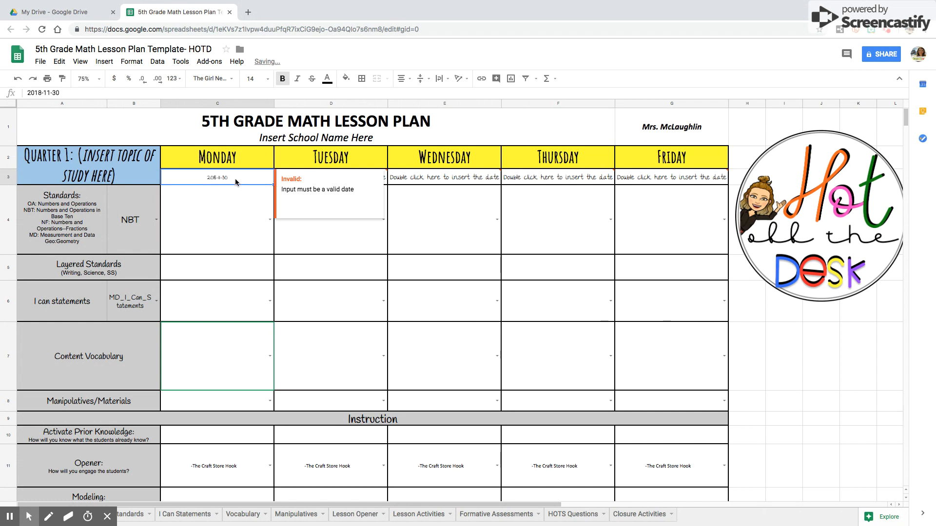
{"action": "left_click", "coordinate": [262, 78]}
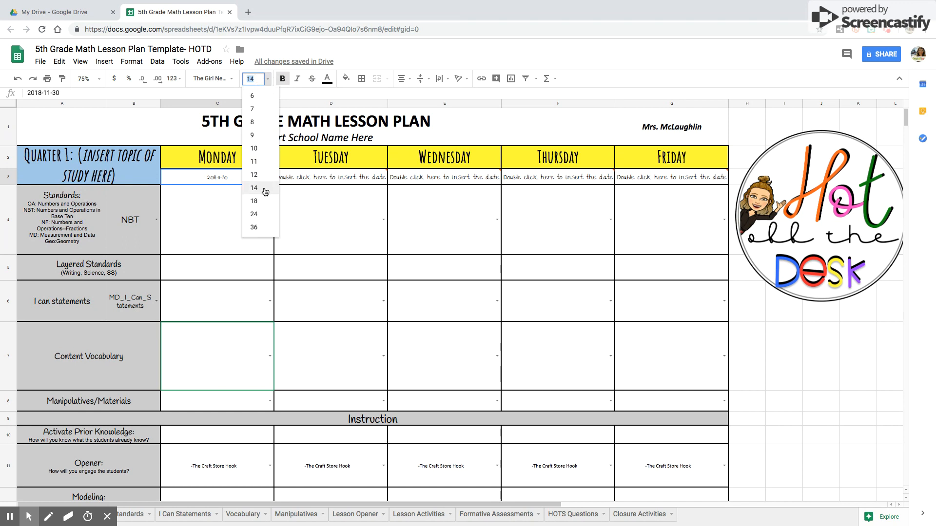
{"action": "left_click", "coordinate": [259, 215]}
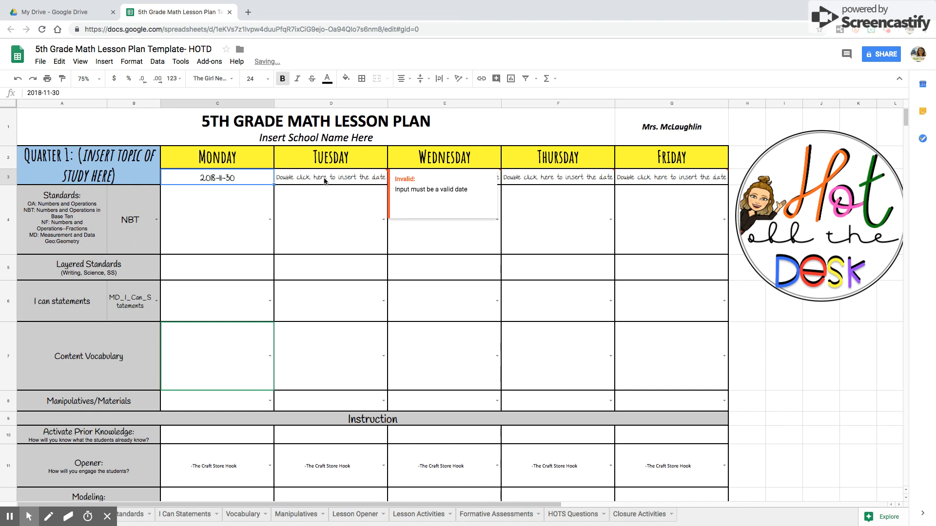
Set the standards domain to NF and choose CCSS.MATH.CONTENT.5.NF.B.7.B as Monday's standard.
{"action": "left_click", "coordinate": [156, 221]}
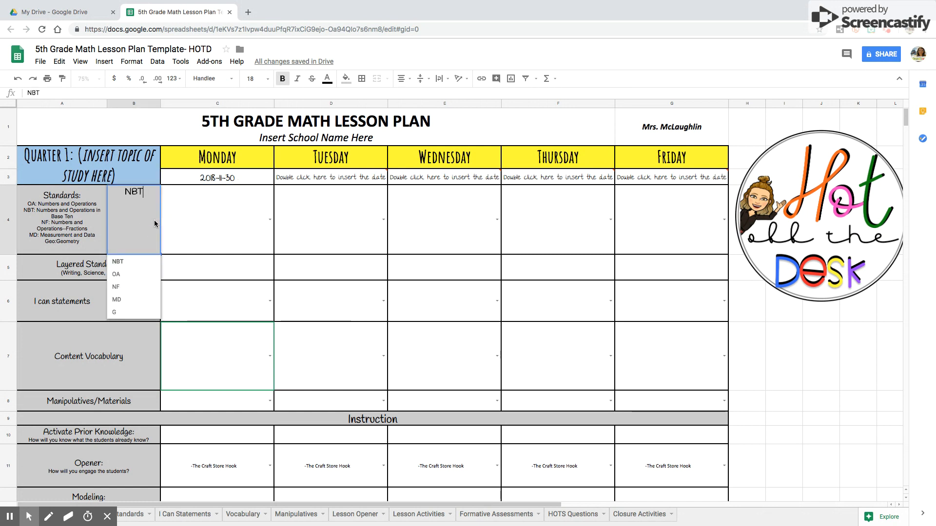
{"action": "left_click", "coordinate": [122, 288]}
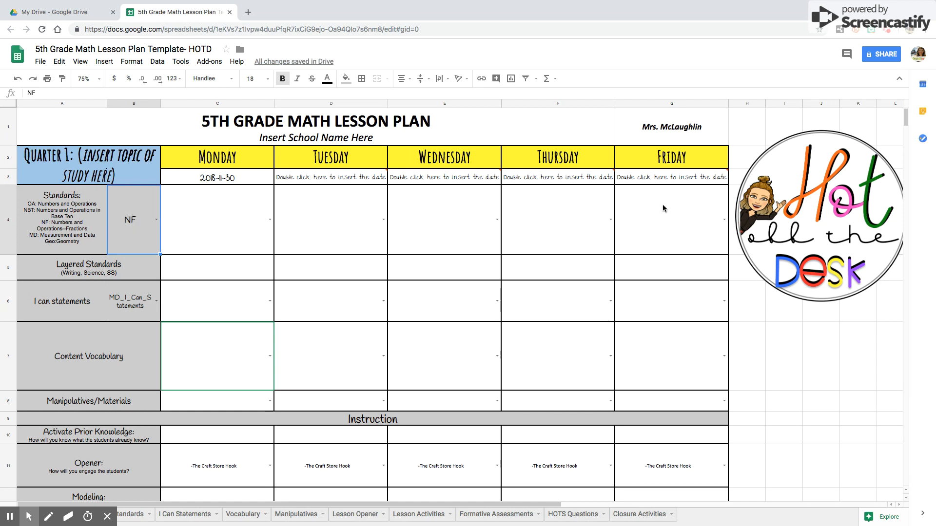
{"action": "double_click", "coordinate": [269, 225]}
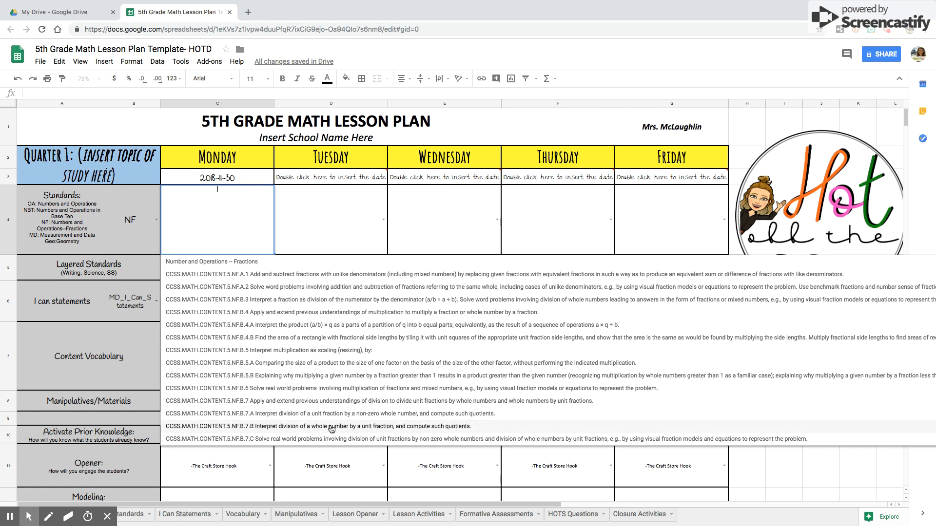
{"action": "left_click", "coordinate": [281, 425]}
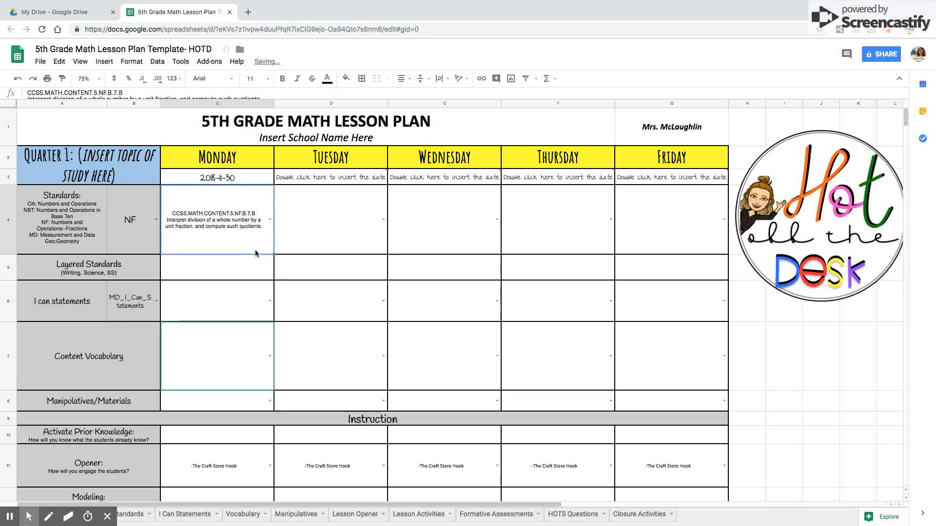
Fill Monday's standard across to Friday, then change Tuesday's standard to CCSS.MATH.CONTENT.5.NF.B.5.
{"action": "left_click_drag", "start_coordinate": [274, 254], "coordinate": [694, 233]}
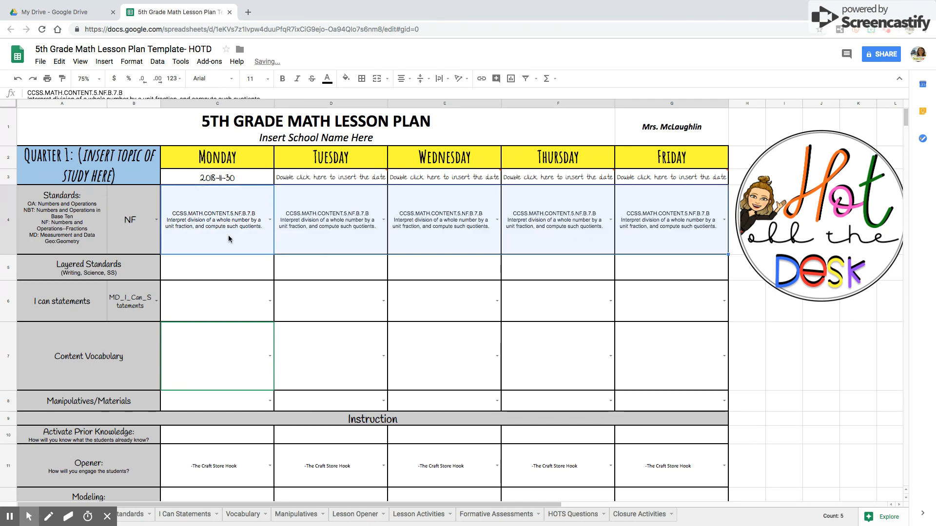
{"action": "left_click", "coordinate": [384, 220]}
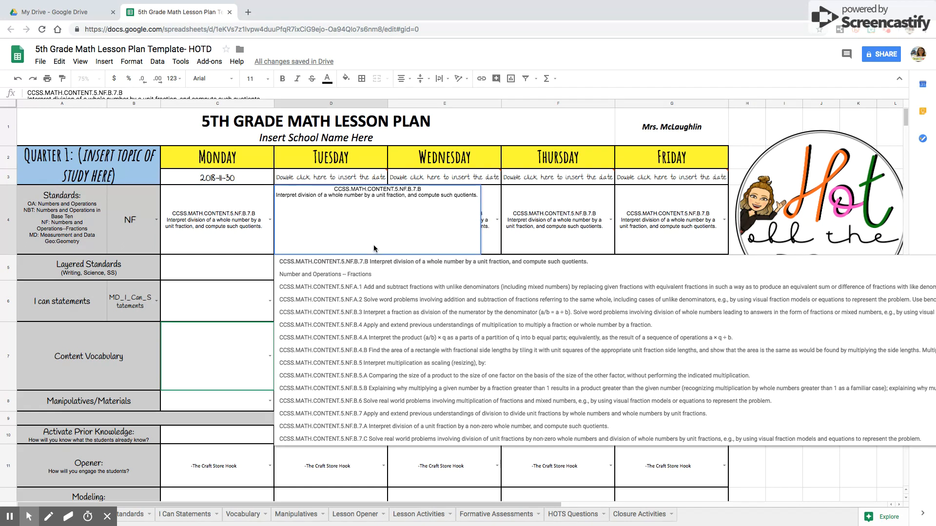
{"action": "left_click", "coordinate": [426, 363]}
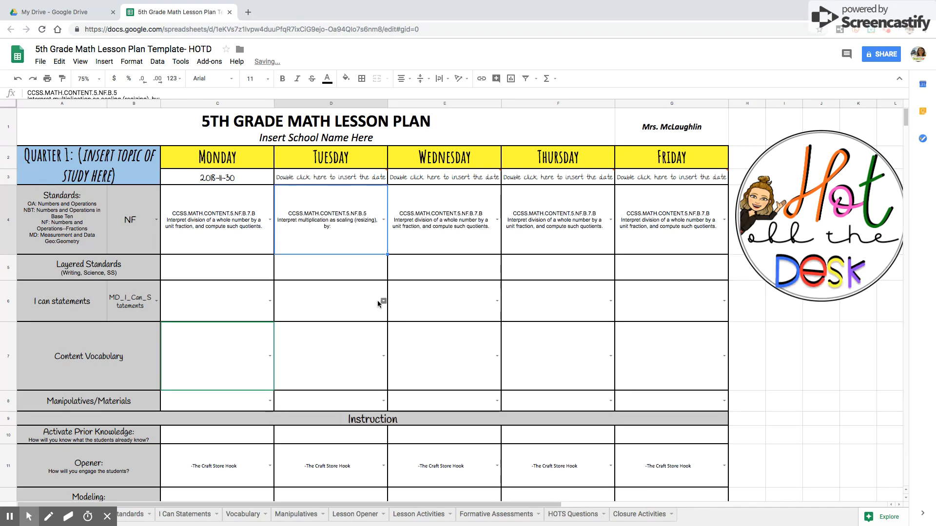
{"action": "left_click", "coordinate": [426, 222]}
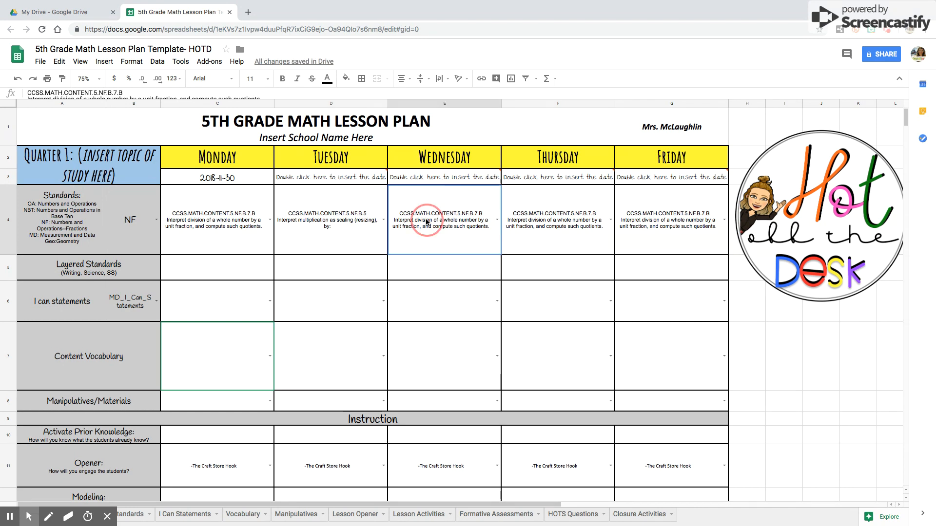
Switch the standards domain to OA and set Wednesday's standard to CCSS.MATH.CONTENT.5.OA.A.1.
{"action": "left_click", "coordinate": [157, 220]}
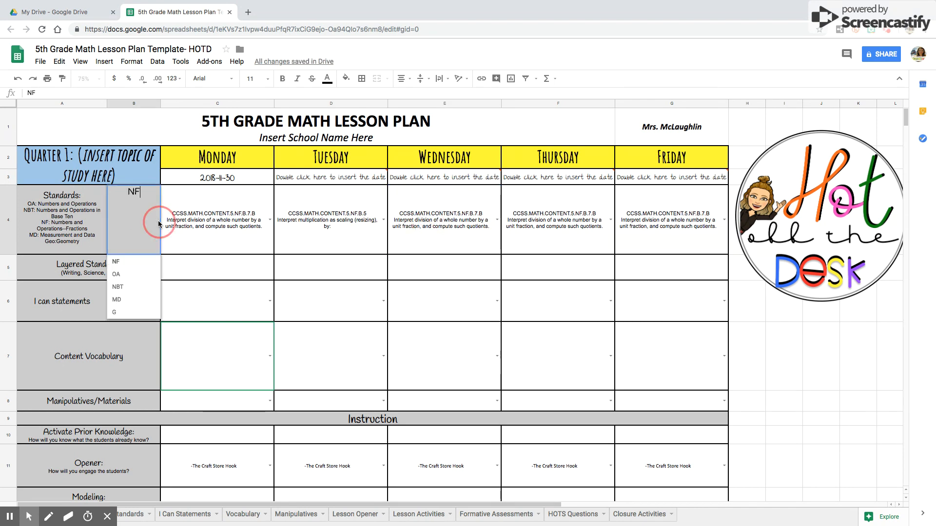
{"action": "left_click", "coordinate": [117, 274]}
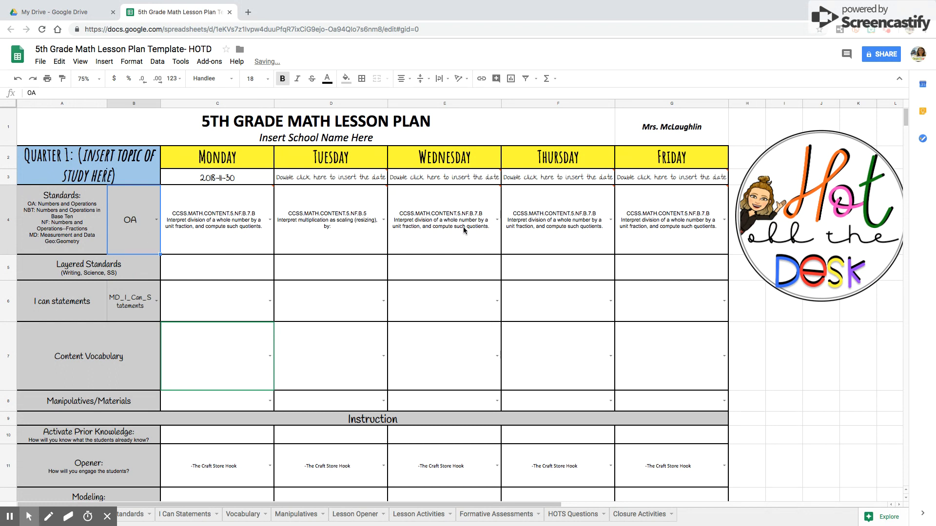
{"action": "left_click", "coordinate": [496, 221]}
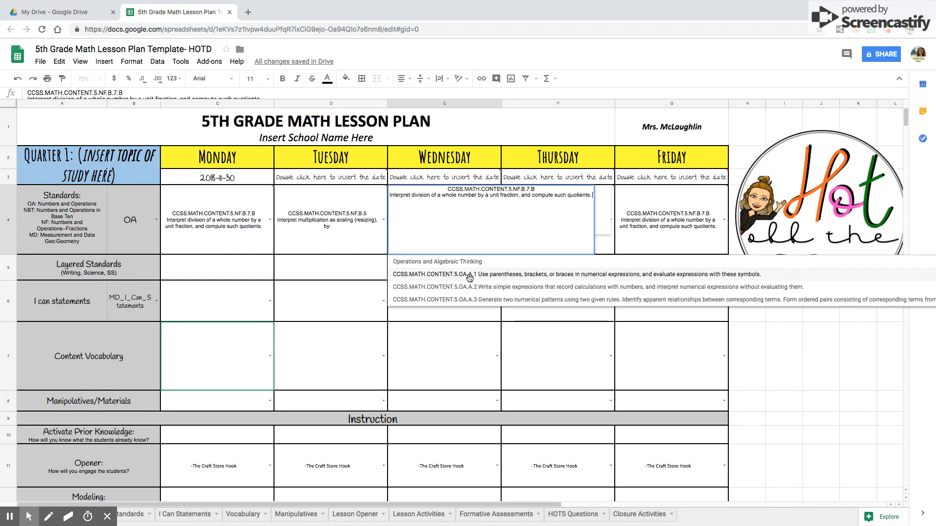
{"action": "left_click", "coordinate": [469, 275]}
{"action": "left_click", "coordinate": [559, 244]}
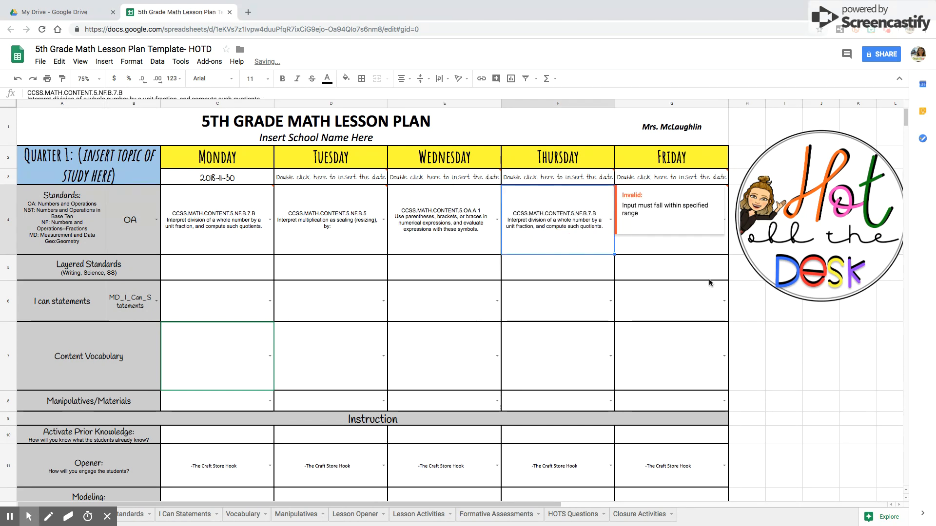
{"action": "left_click", "coordinate": [782, 300]}
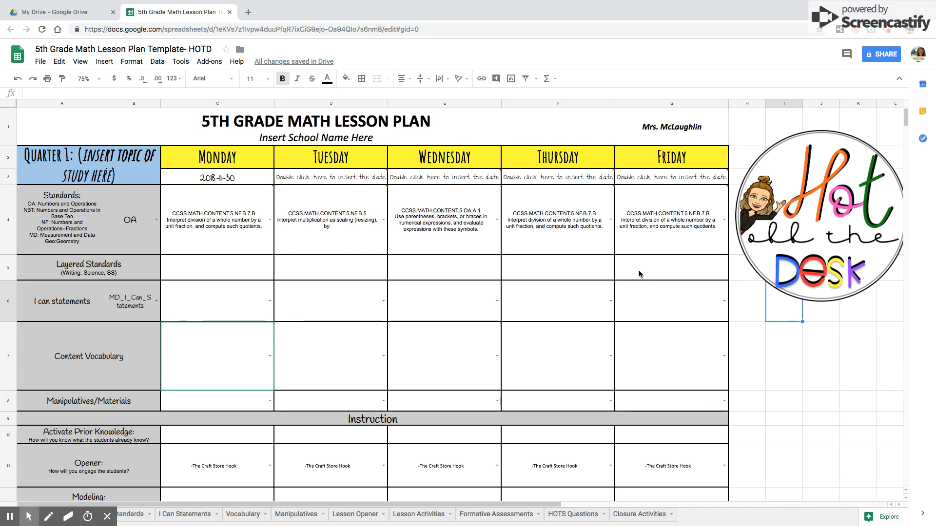
Replace Monday's standard with the custom text "type in whatever".
{"action": "double_click", "coordinate": [234, 225]}
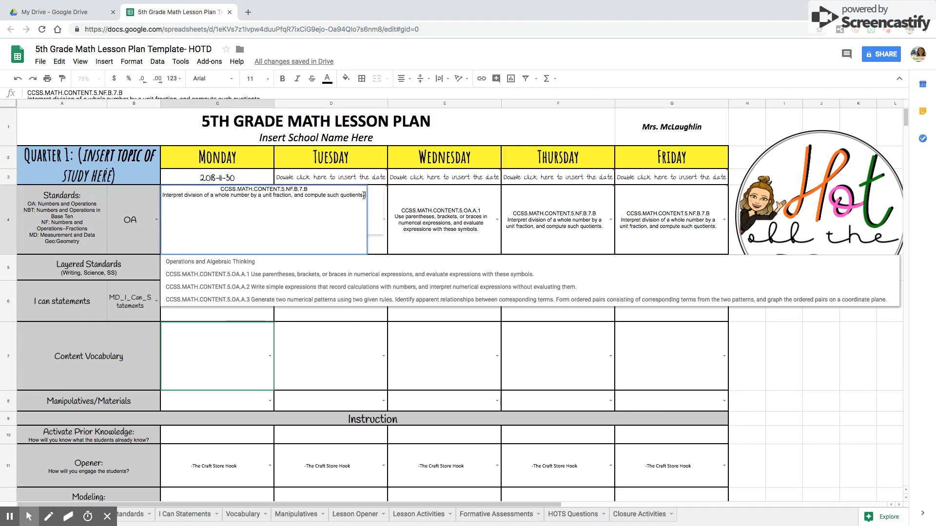
{"action": "left_click_drag", "start_coordinate": [364, 195], "coordinate": [208, 182]}
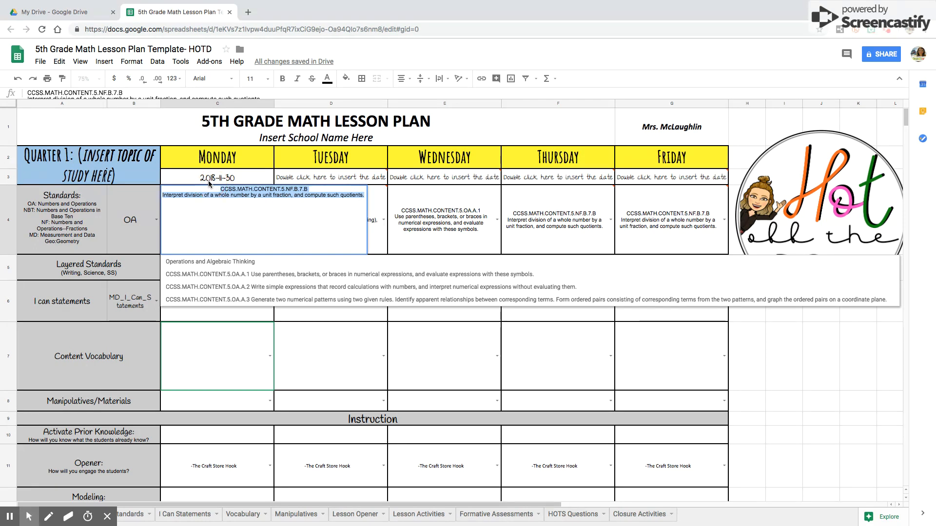
{"action": "type", "text": "type in"}
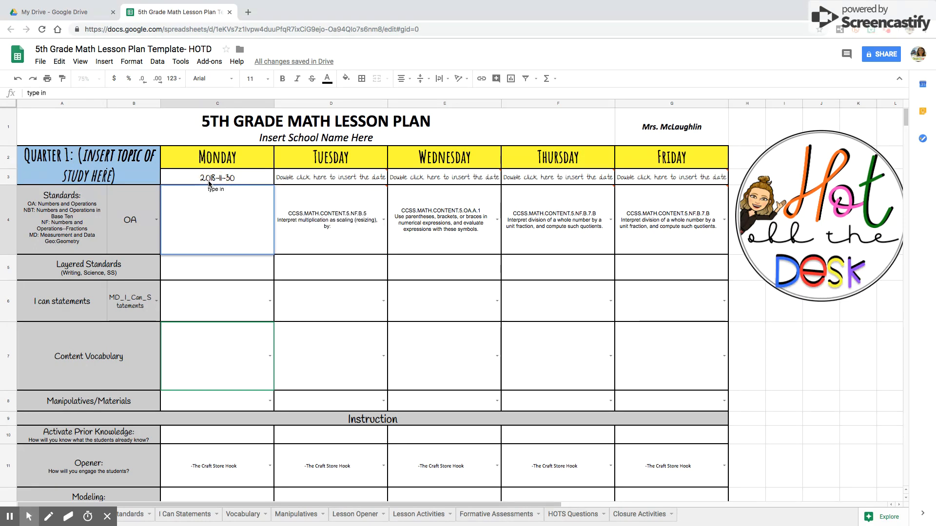
{"action": "type", "text": " whatever"}
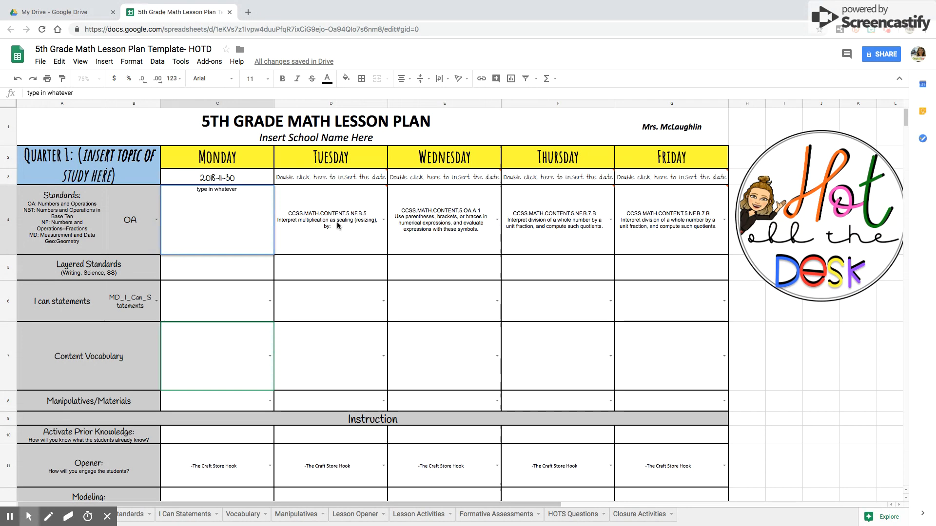
{"action": "left_click", "coordinate": [337, 221]}
{"action": "left_click", "coordinate": [785, 333]}
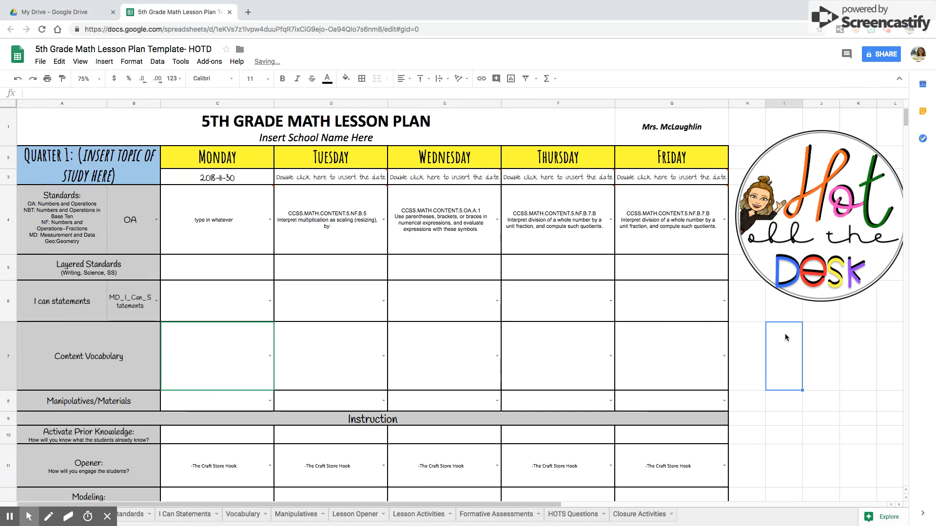
Set Monday's standard to CCSS.MATH.CONTENT.5.OA.A.1 from the list.
{"action": "double_click", "coordinate": [270, 224]}
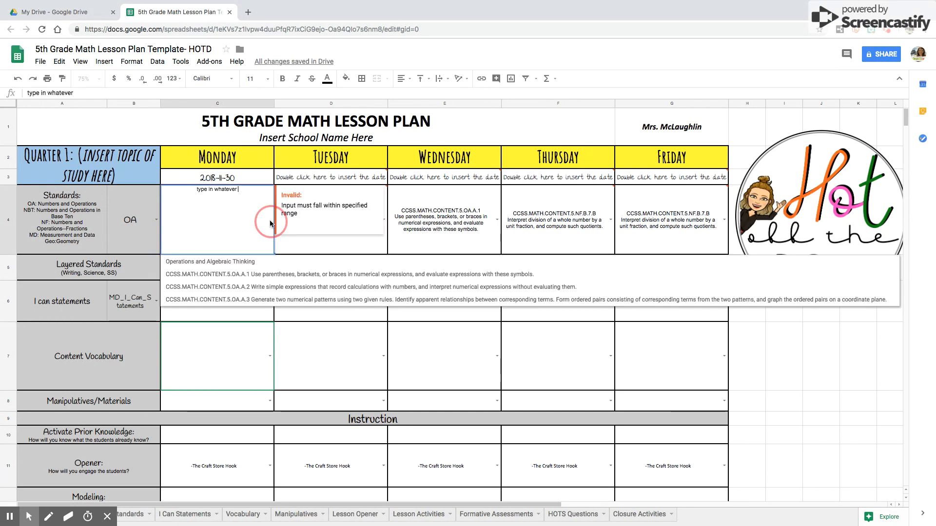
{"action": "left_click", "coordinate": [261, 274]}
{"action": "left_click", "coordinate": [762, 311]}
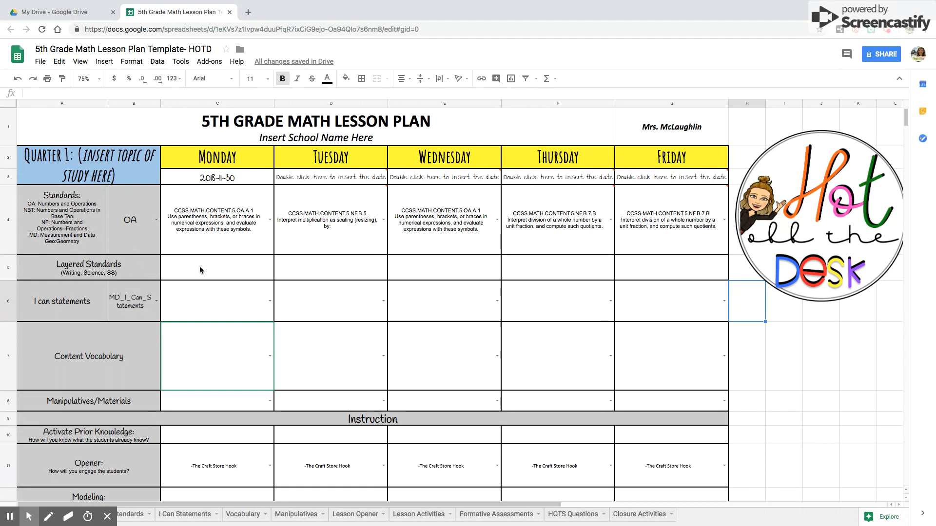
Switch the standards domain back to NF.
{"action": "left_click", "coordinate": [10, 269]}
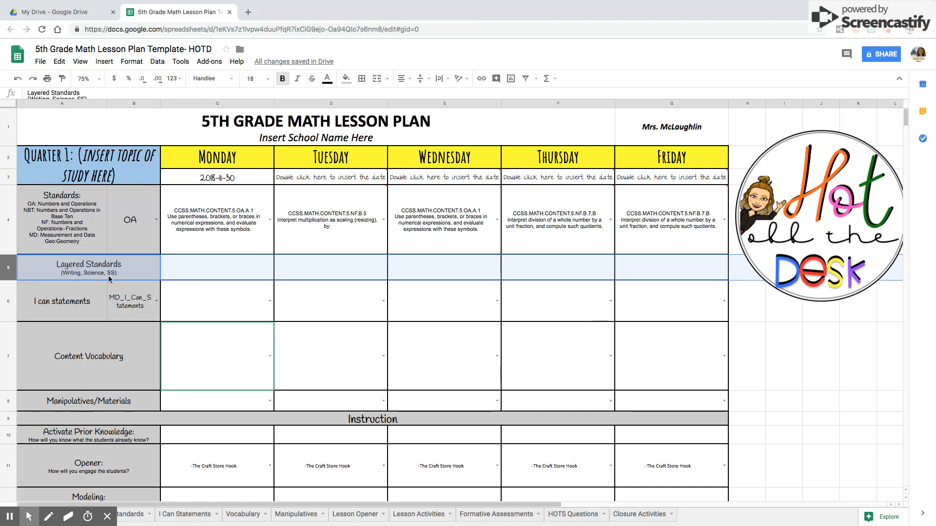
{"action": "left_click", "coordinate": [98, 308]}
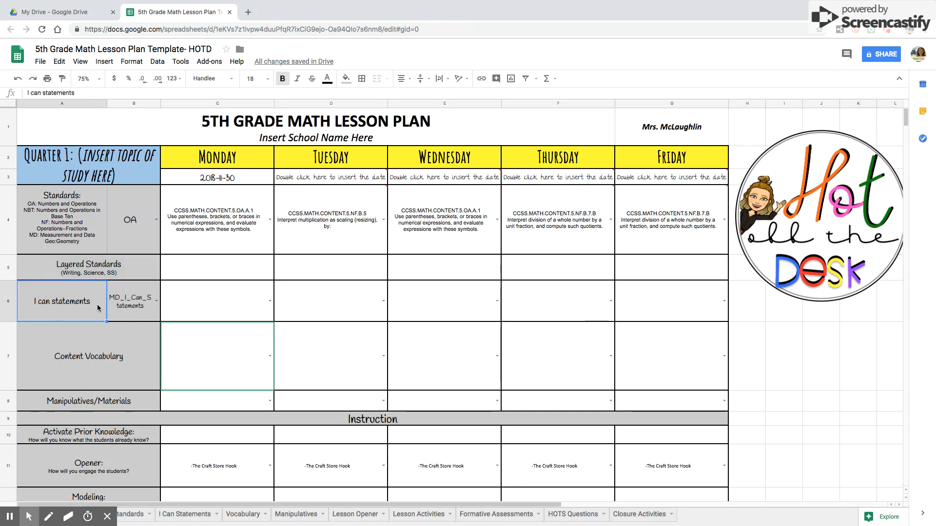
{"action": "left_click", "coordinate": [140, 308]}
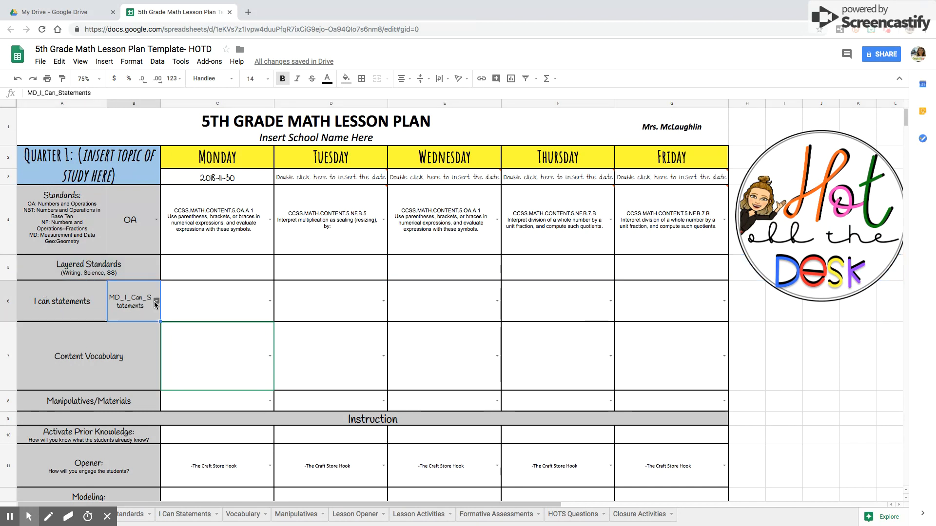
{"action": "left_click", "coordinate": [156, 220]}
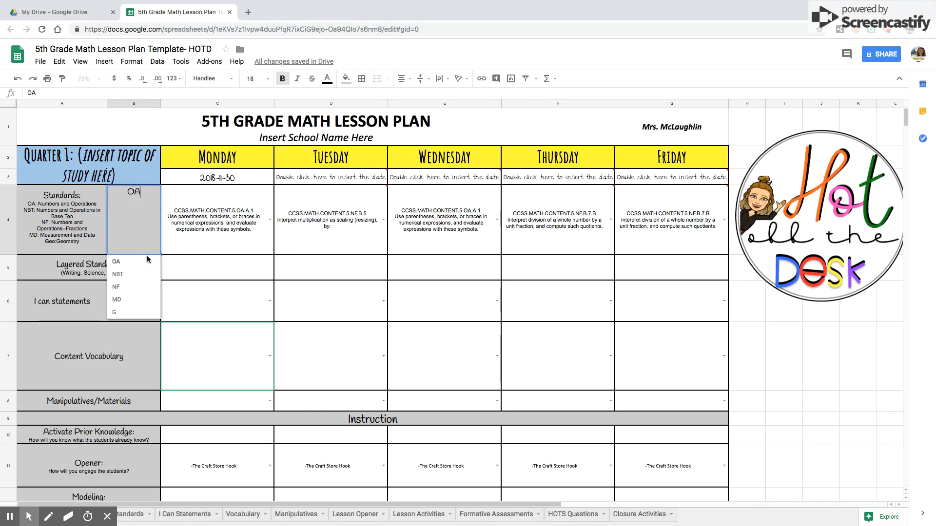
{"action": "left_click", "coordinate": [125, 287]}
Select NF_I_Can_Statements and set Monday's I can statement to "I can represent division of a unit fraction by a non-zero whole number in a variety of ways.".
{"action": "left_click", "coordinate": [156, 303]}
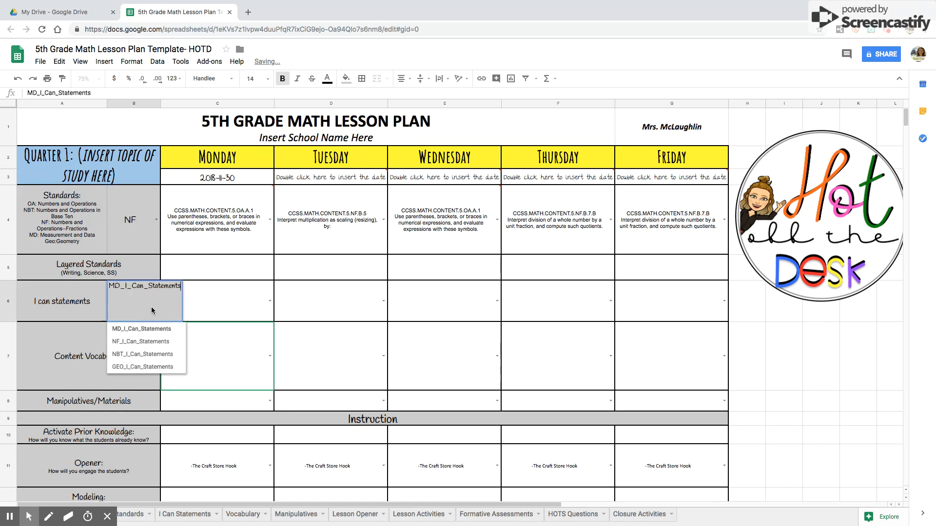
{"action": "left_click", "coordinate": [146, 335]}
{"action": "left_click", "coordinate": [271, 301]}
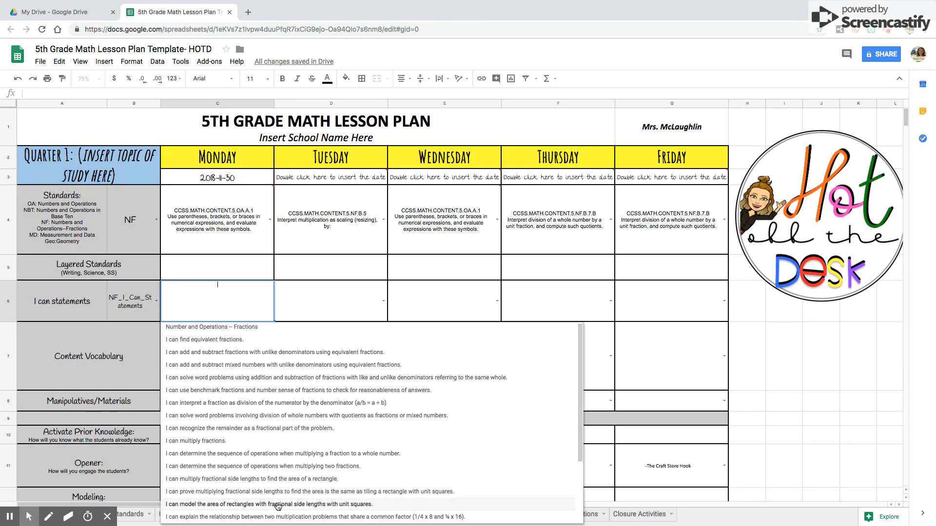
{"action": "scroll", "coordinate": [278, 507], "scroll_direction": "down", "scroll_amount": 3}
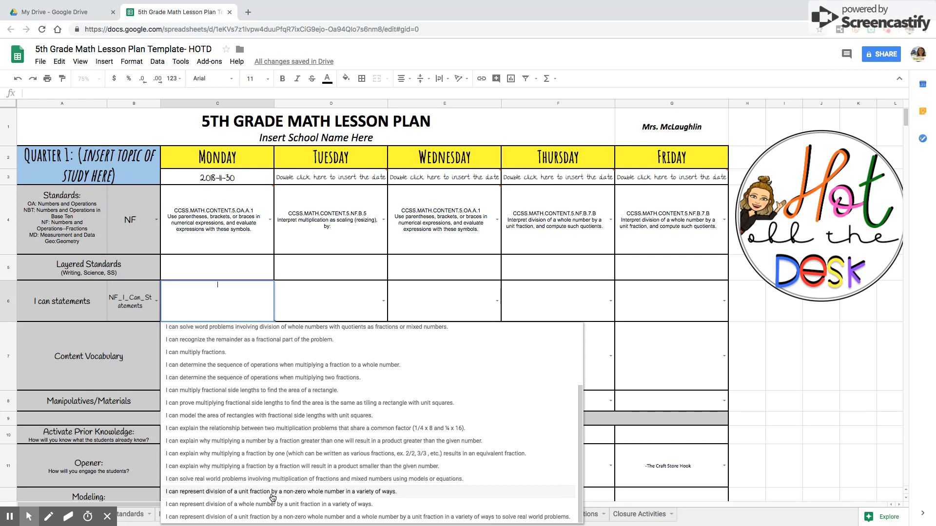
{"action": "left_click", "coordinate": [274, 492]}
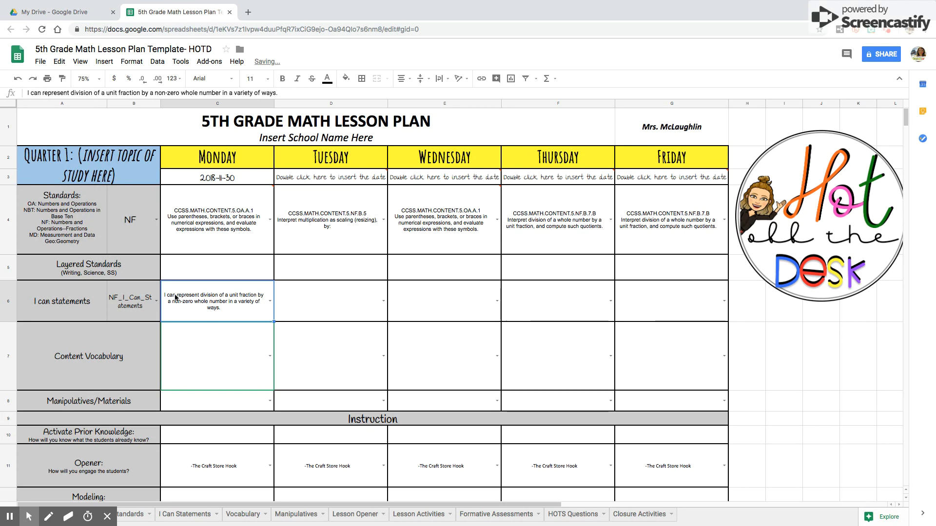
Fill Monday's content vocabulary with the NF_Vocabulary list and make the vocabulary row taller.
{"action": "mouse_move", "coordinate": [200, 219]}
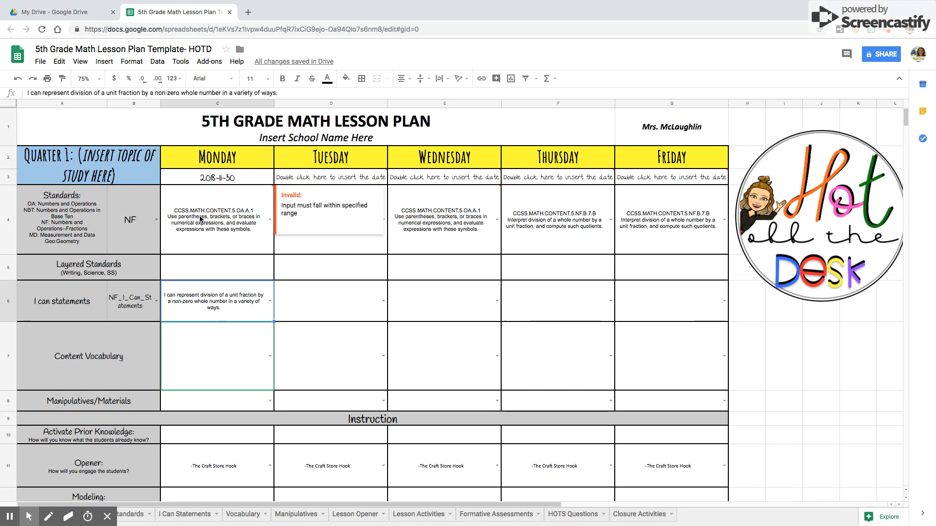
{"action": "left_click", "coordinate": [270, 357]}
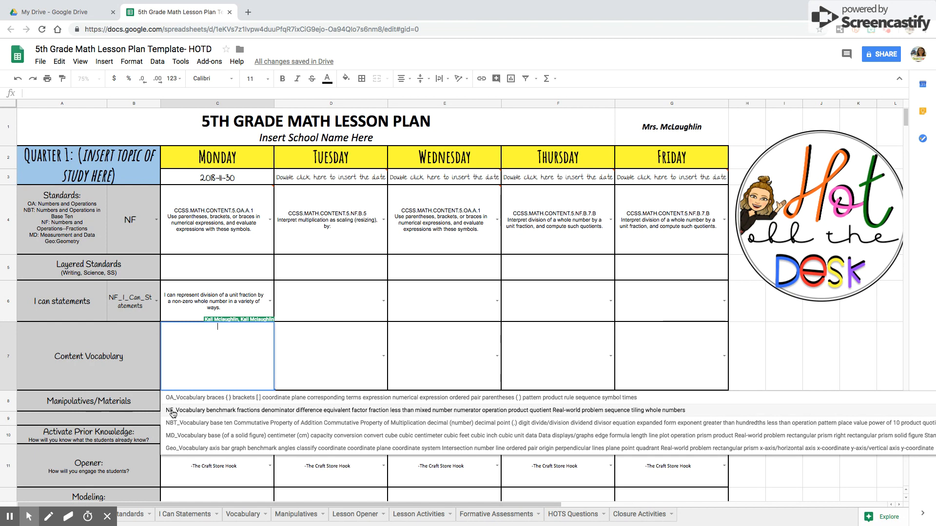
{"action": "left_click", "coordinate": [201, 413]}
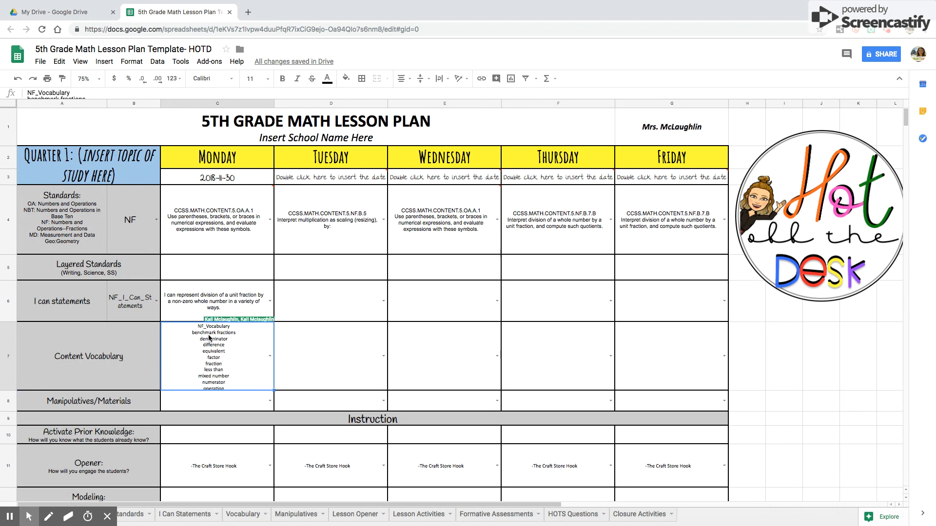
{"action": "left_click_drag", "start_coordinate": [6, 391], "coordinate": [6, 405]}
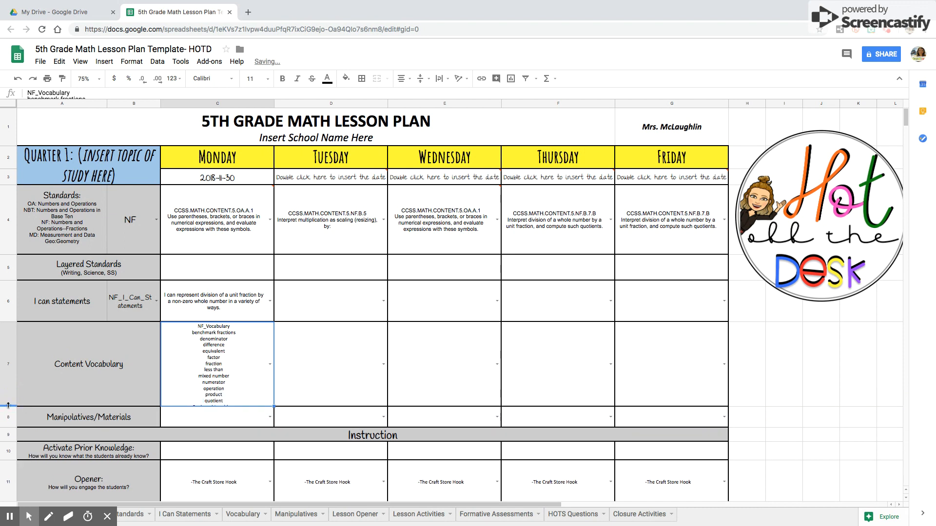
{"action": "left_click_drag", "start_coordinate": [7, 406], "coordinate": [7, 421]}
Trim Monday's vocabulary to NF_Vocabulary, benchmark fractions, denominator and whole numbers.
{"action": "left_click", "coordinate": [214, 369]}
{"action": "left_click", "coordinate": [215, 370]}
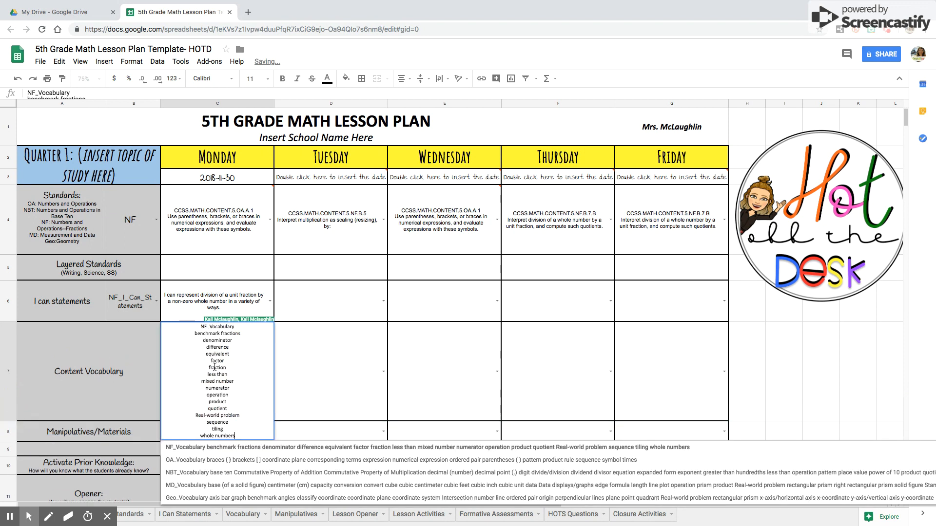
{"action": "left_click_drag", "start_coordinate": [228, 428], "coordinate": [204, 349]}
{"action": "key", "text": "BackSpace"}
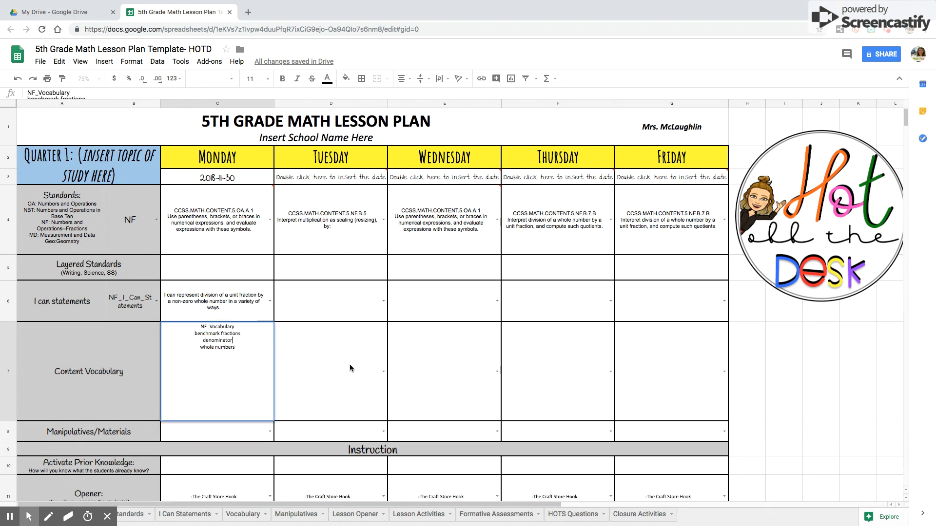
{"action": "key", "text": "Tab"}
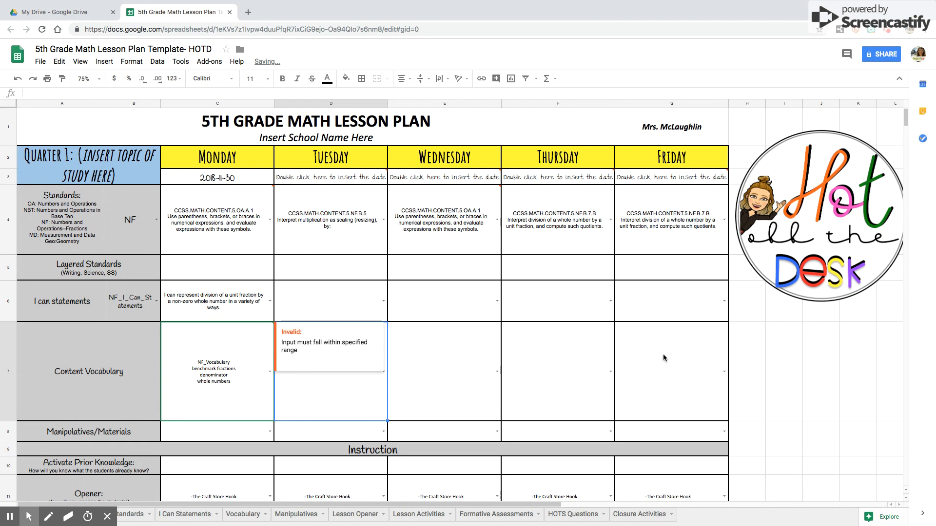
Fill Tuesday's content vocabulary with the NF_Vocabulary list and delete its first five lines so it starts with factor.
{"action": "left_click", "coordinate": [384, 373]}
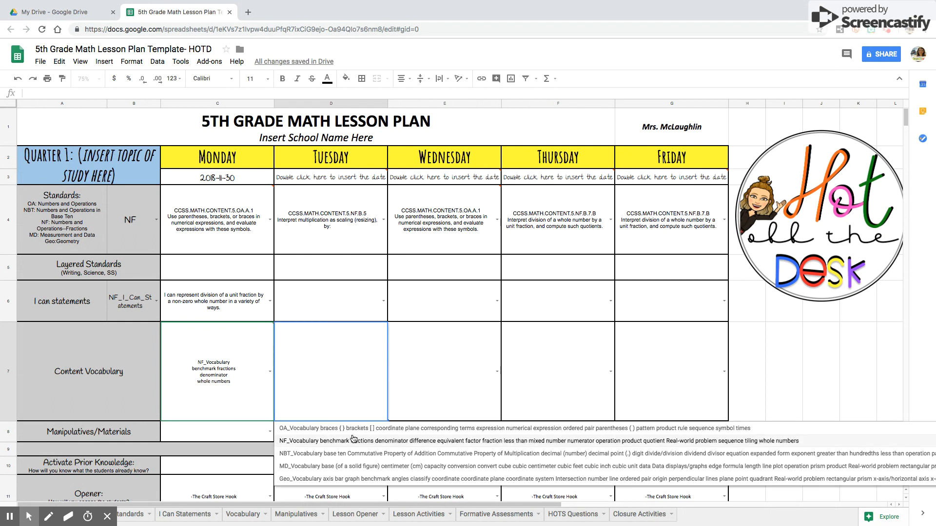
{"action": "left_click", "coordinate": [351, 441]}
{"action": "double_click", "coordinate": [311, 328]}
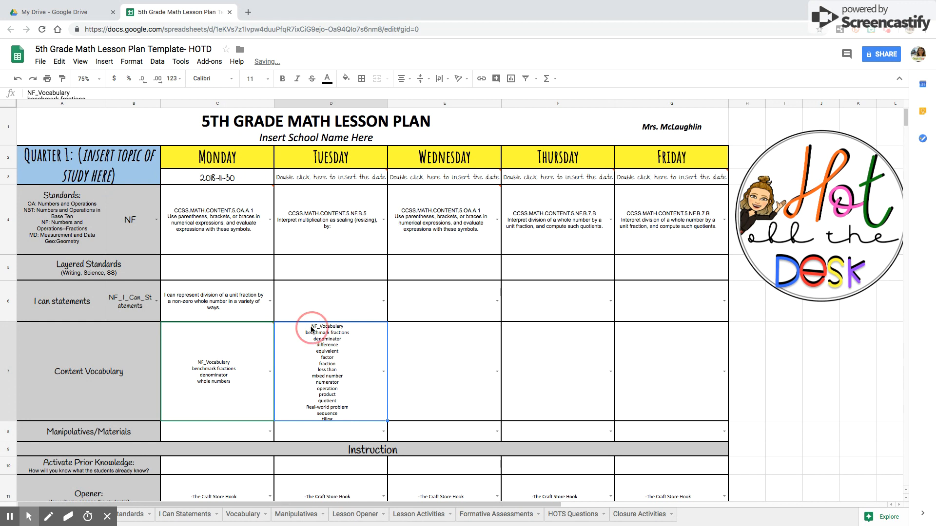
{"action": "left_click_drag", "start_coordinate": [306, 327], "coordinate": [351, 355]}
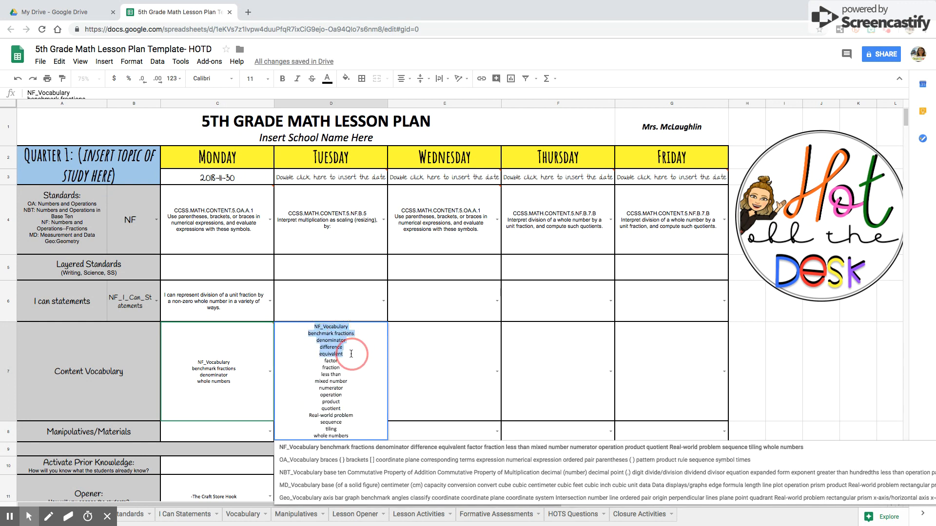
{"action": "key", "text": "BackSpace"}
{"action": "left_click", "coordinate": [453, 374]}
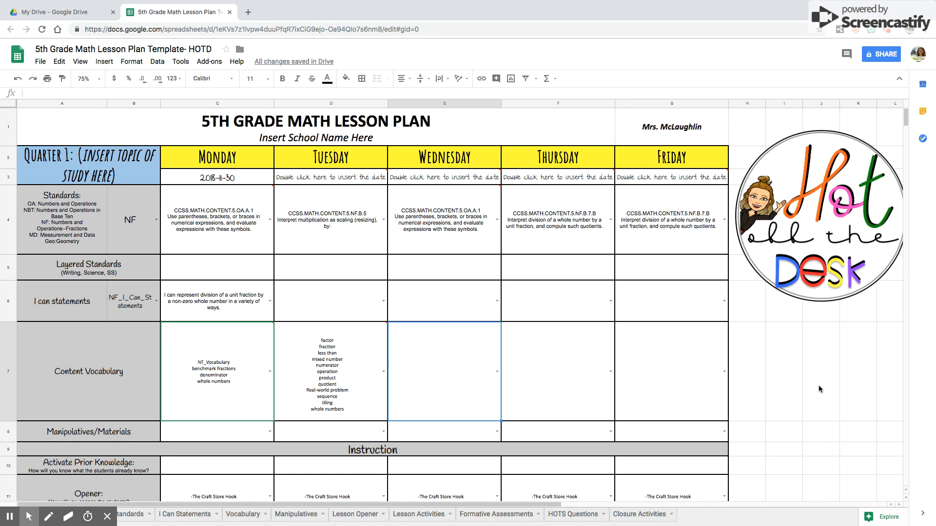
Set Monday's manipulatives/materials to fraction rulers.
{"action": "scroll", "coordinate": [801, 388], "scroll_direction": "down", "scroll_amount": 3}
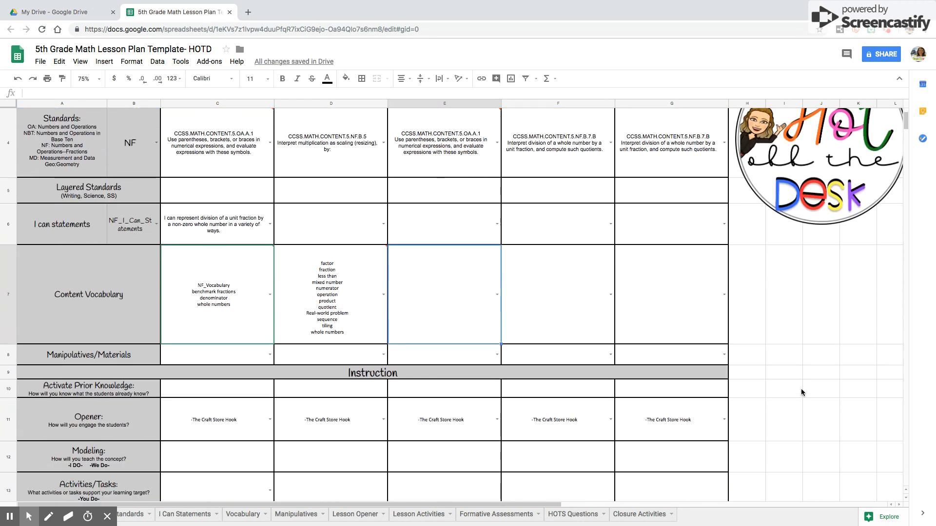
{"action": "scroll", "coordinate": [800, 388], "scroll_direction": "down", "scroll_amount": 4}
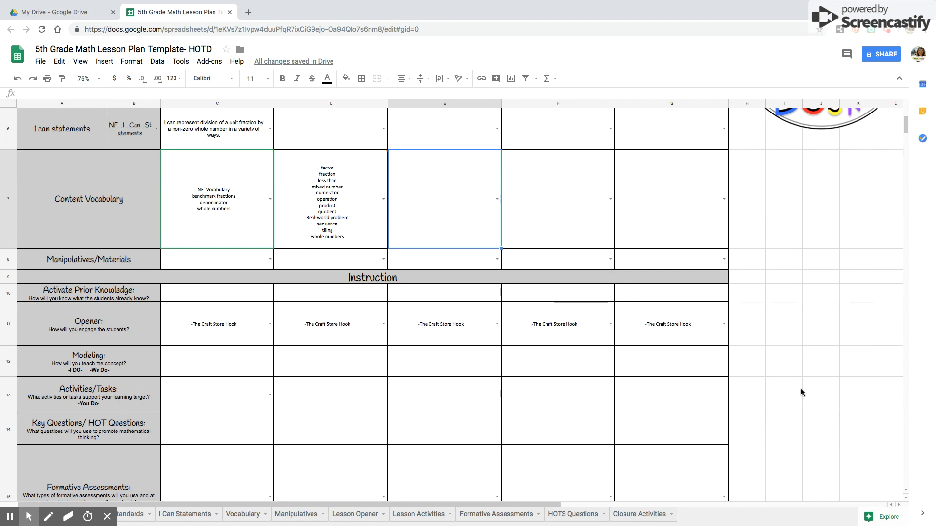
{"action": "left_click", "coordinate": [267, 262]}
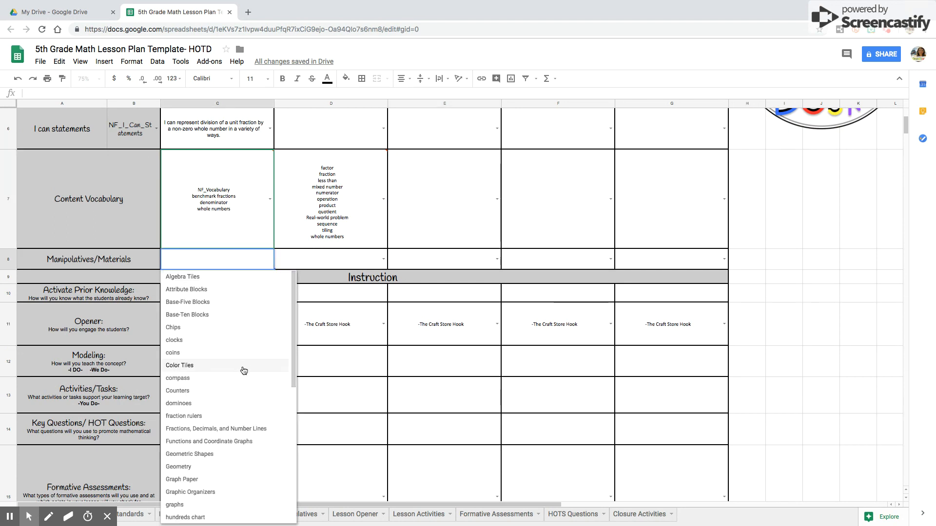
{"action": "left_click", "coordinate": [213, 417]}
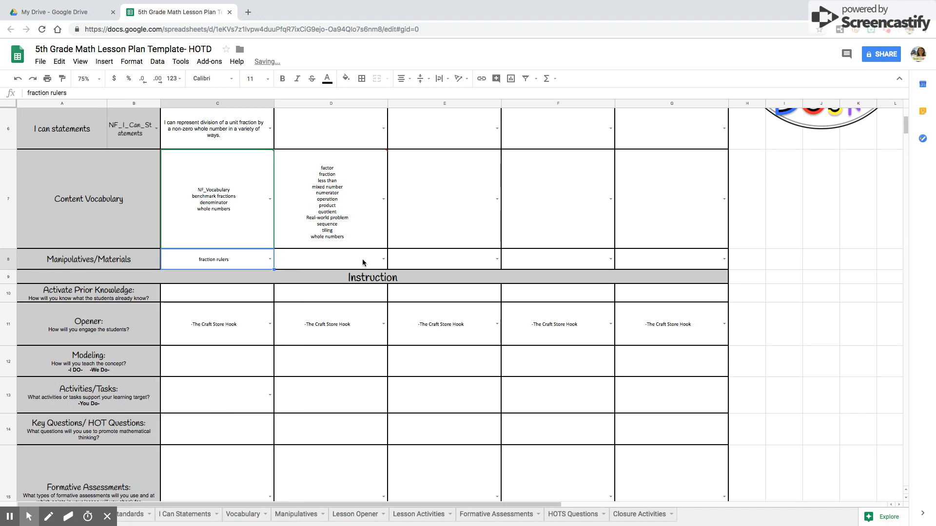
Set Tuesday's manipulatives/materials to Graph Paper and Wednesday's to dominoes.
{"action": "left_click", "coordinate": [384, 262]}
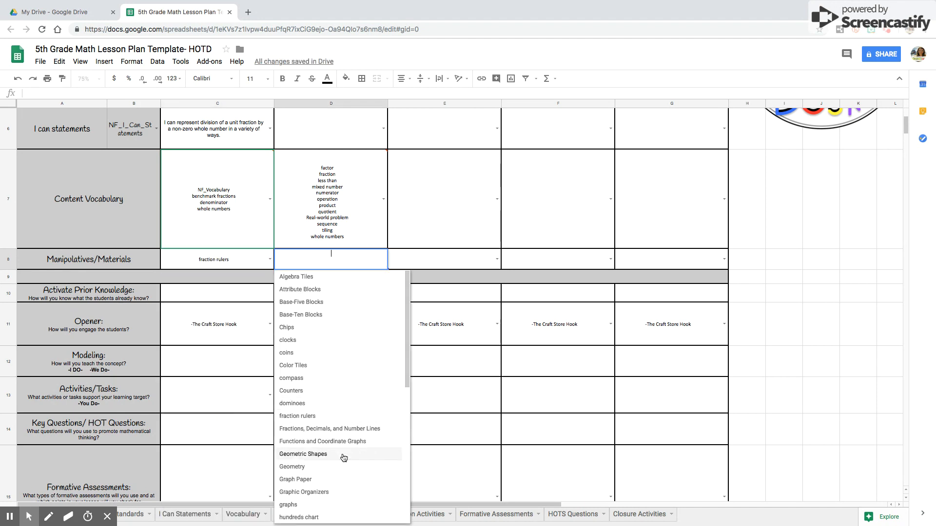
{"action": "left_click", "coordinate": [310, 480]}
{"action": "left_click", "coordinate": [497, 258]}
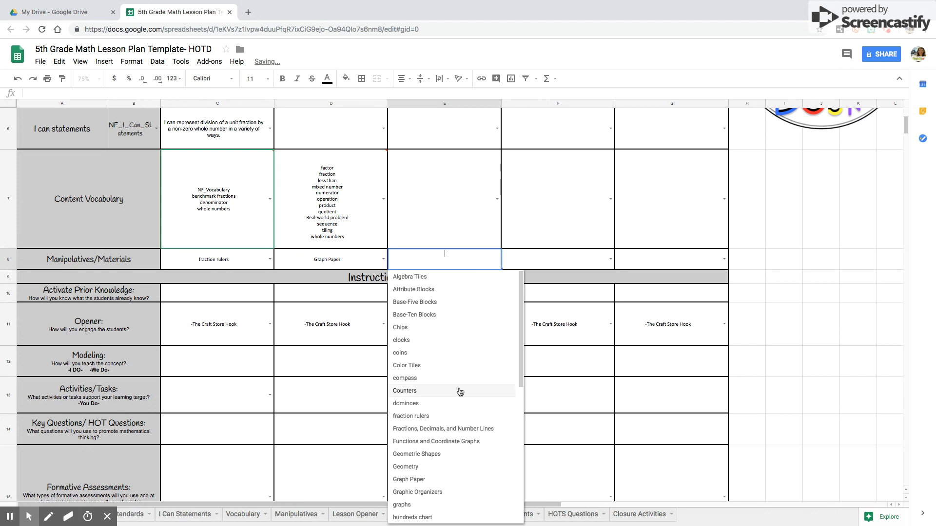
{"action": "scroll", "coordinate": [456, 403], "scroll_direction": "down", "scroll_amount": 1}
{"action": "scroll", "coordinate": [456, 403], "scroll_direction": "down", "scroll_amount": 4}
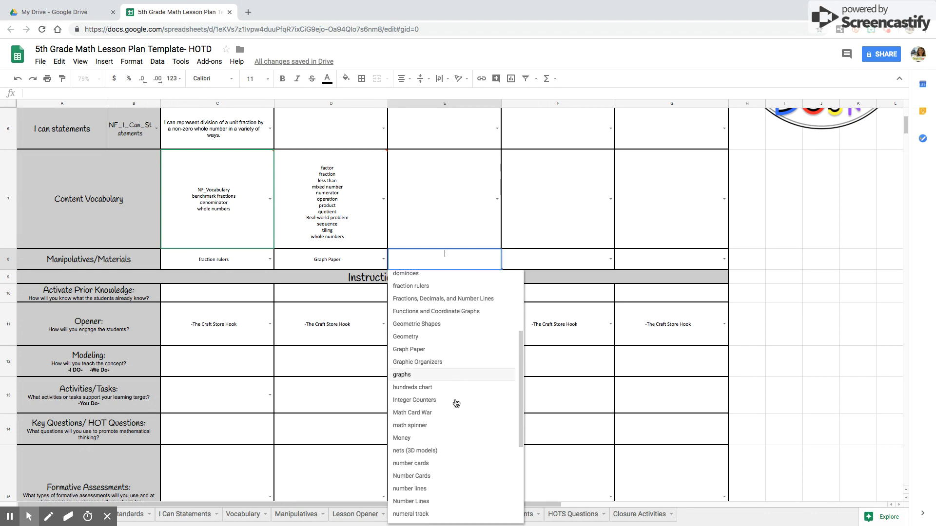
{"action": "scroll", "coordinate": [456, 403], "scroll_direction": "down", "scroll_amount": 2}
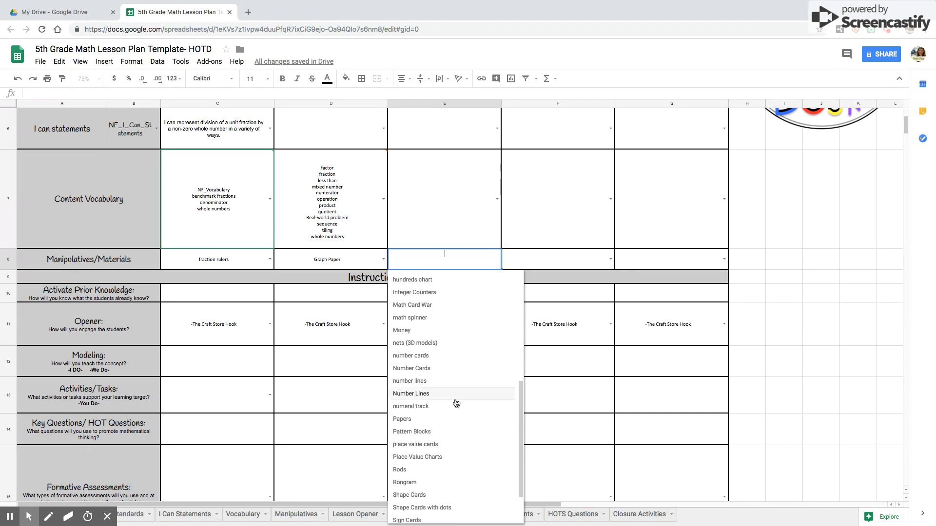
{"action": "scroll", "coordinate": [454, 414], "scroll_direction": "down", "scroll_amount": 2}
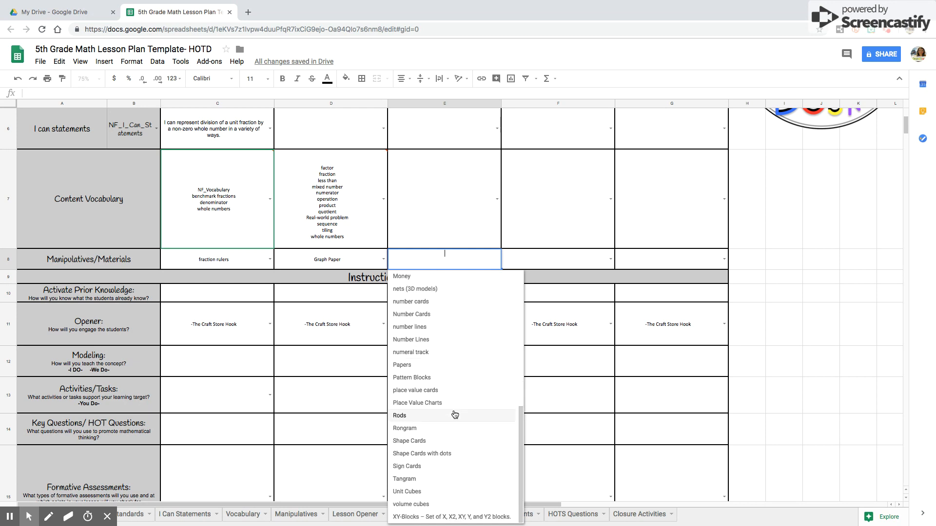
{"action": "scroll", "coordinate": [451, 359], "scroll_direction": "up", "scroll_amount": 10}
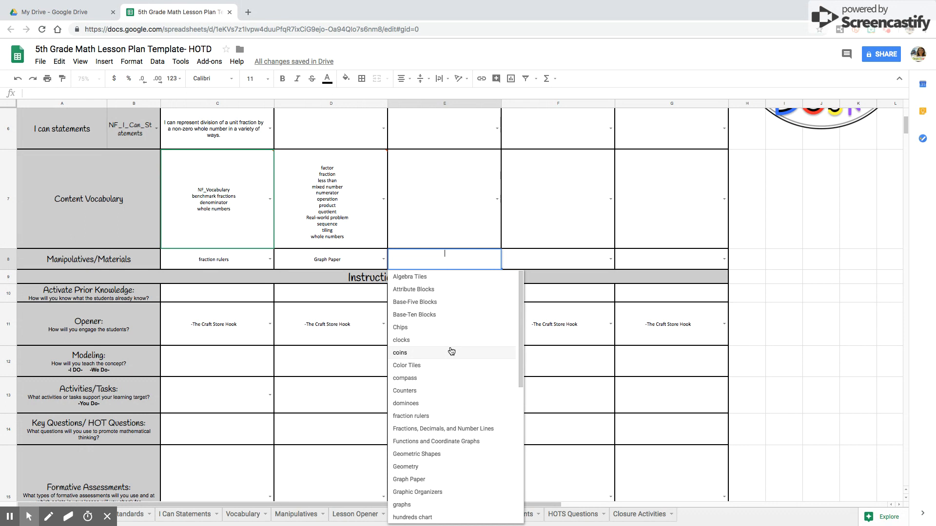
{"action": "left_click", "coordinate": [409, 403]}
{"action": "left_click", "coordinate": [866, 352]}
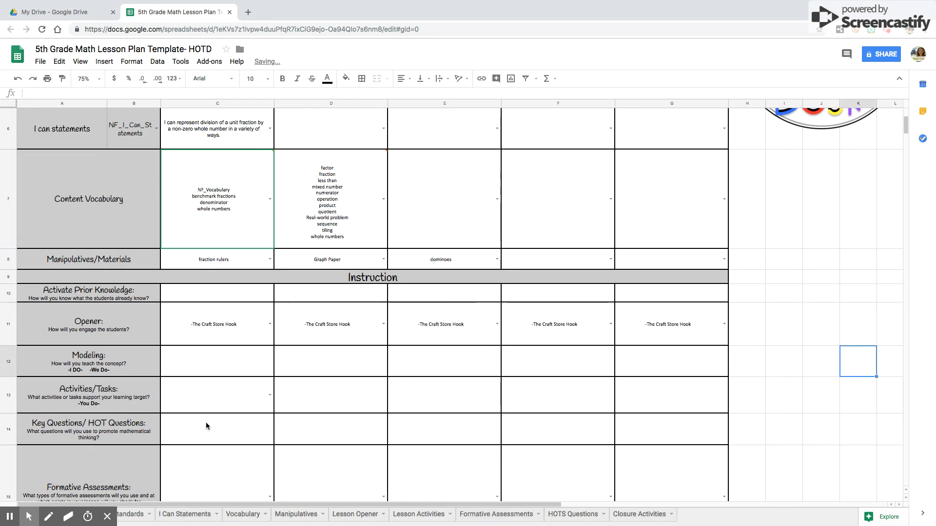
Browse the list of opener hooks available for Monday's Opener.
{"action": "left_click", "coordinate": [270, 325]}
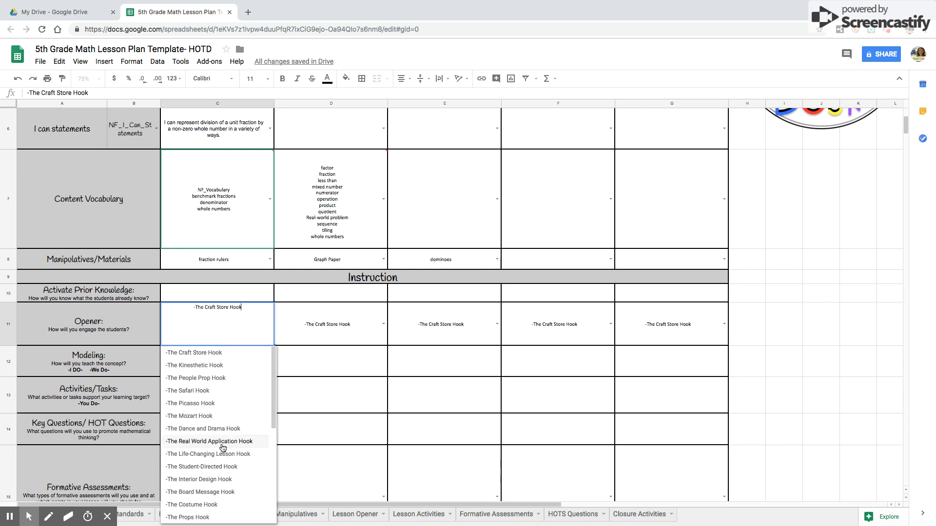
{"action": "scroll", "coordinate": [222, 448], "scroll_direction": "down", "scroll_amount": 4}
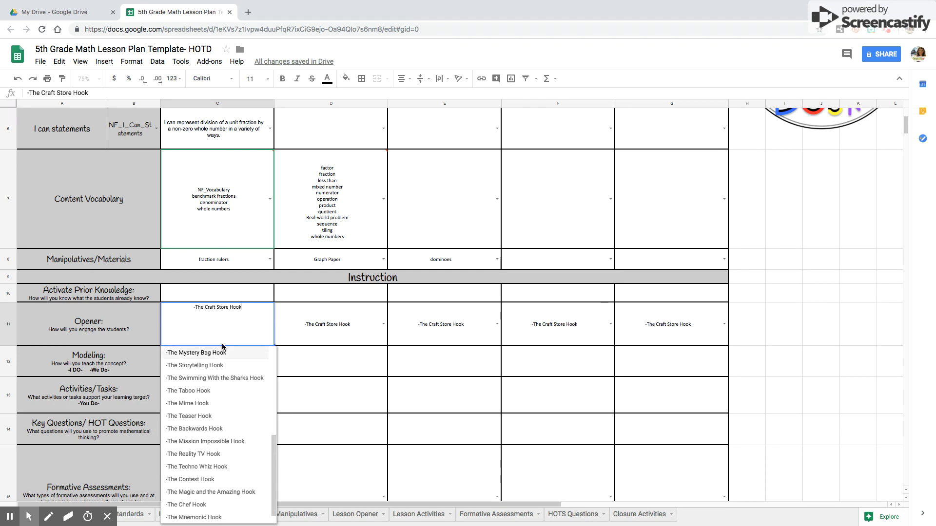
{"action": "left_click", "coordinate": [708, 512]}
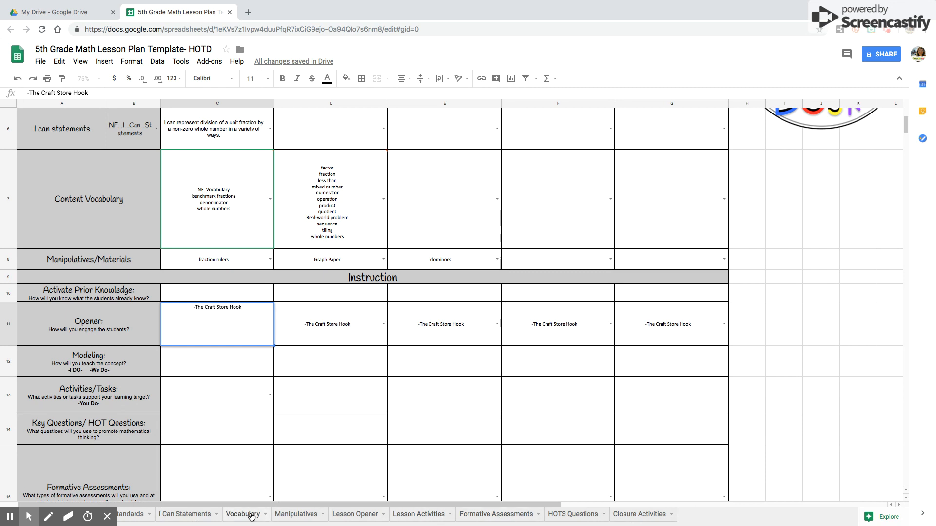
Inspect the Lesson Opener and Standards sheets before returning to the Lesson Plan sheet.
{"action": "left_click", "coordinate": [351, 516]}
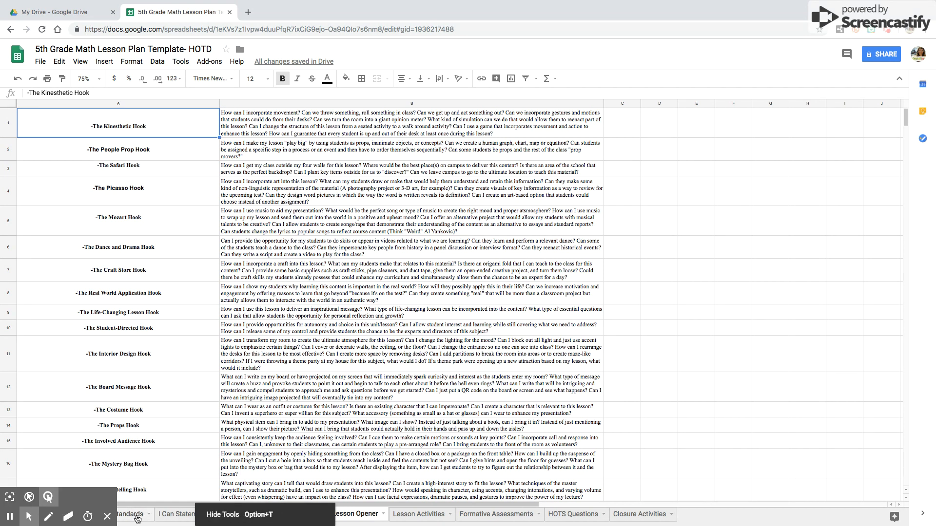
{"action": "left_click", "coordinate": [132, 518]}
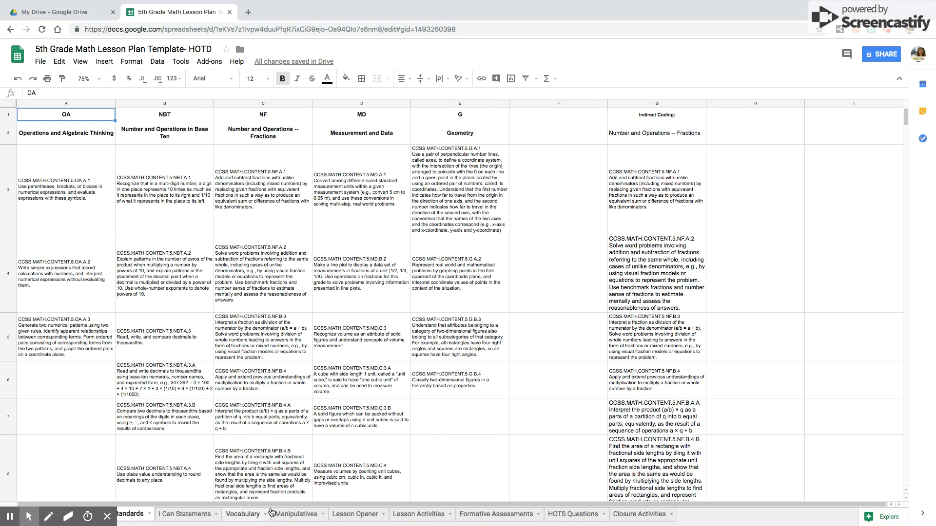
{"action": "left_click", "coordinate": [161, 514]}
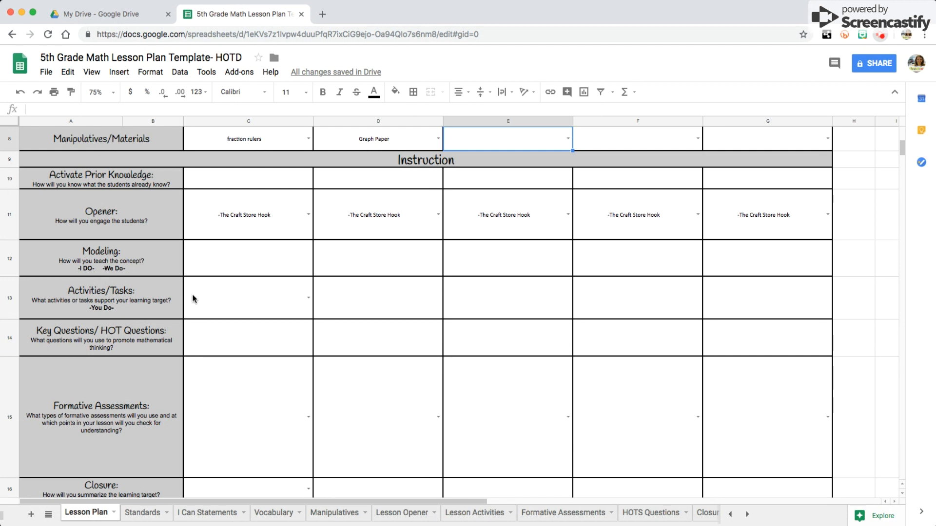
Set Monday's Opener to The Safari Hook.
{"action": "scroll", "coordinate": [235, 342], "scroll_direction": "down", "scroll_amount": 1}
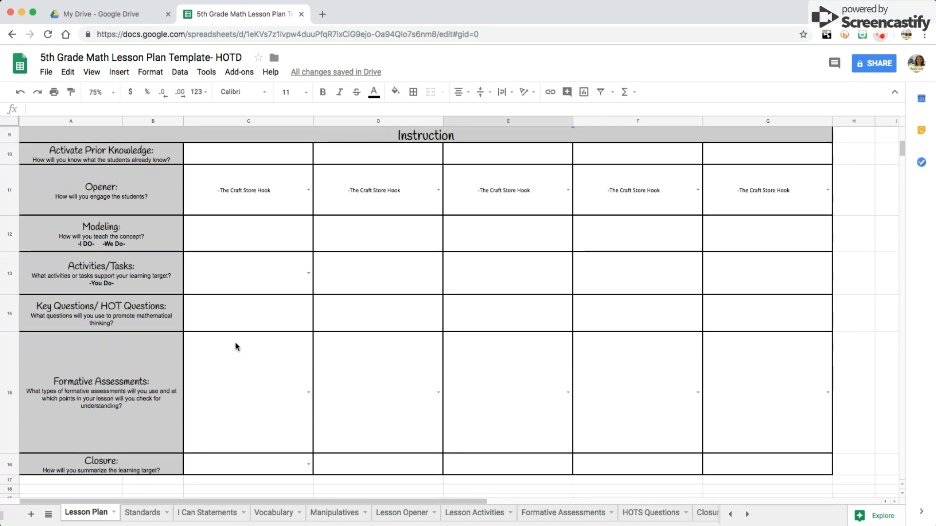
{"action": "scroll", "coordinate": [235, 342], "scroll_direction": "up", "scroll_amount": 5}
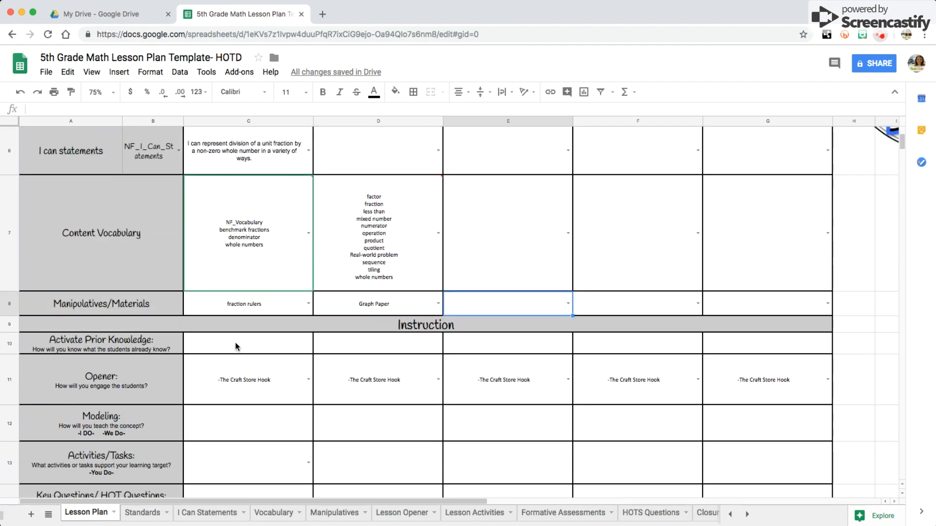
{"action": "left_click", "coordinate": [308, 380]}
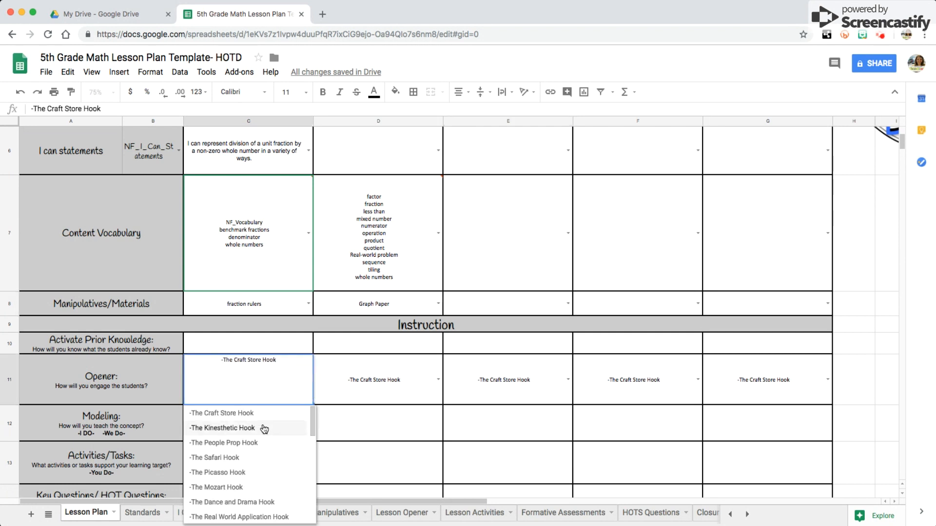
{"action": "left_click", "coordinate": [256, 452]}
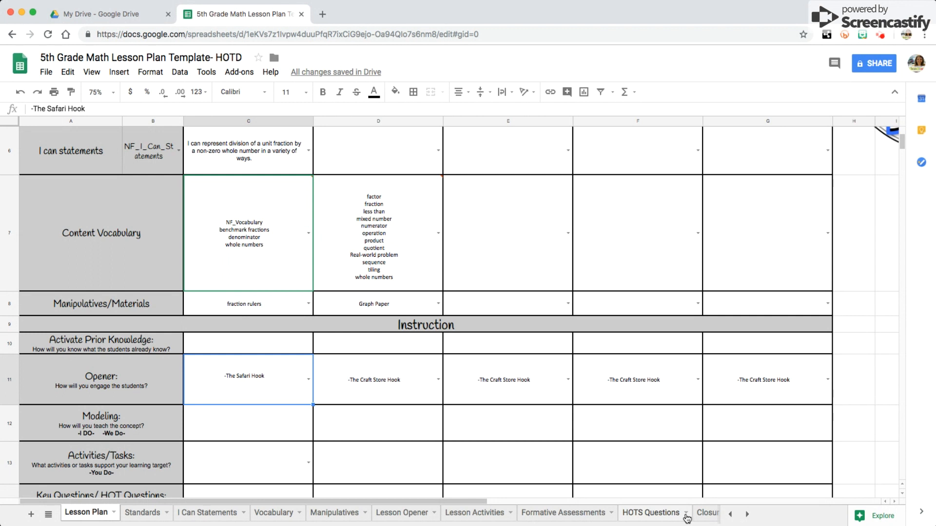
Add think-pair-share as a new entry in the Lesson Activities list.
{"action": "scroll", "coordinate": [191, 434], "scroll_direction": "down", "scroll_amount": 1}
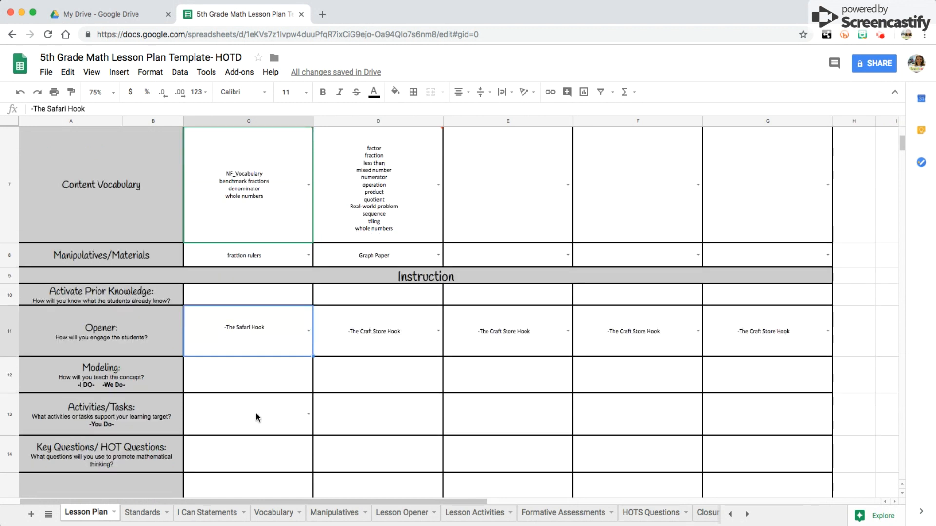
{"action": "left_click", "coordinate": [309, 416]}
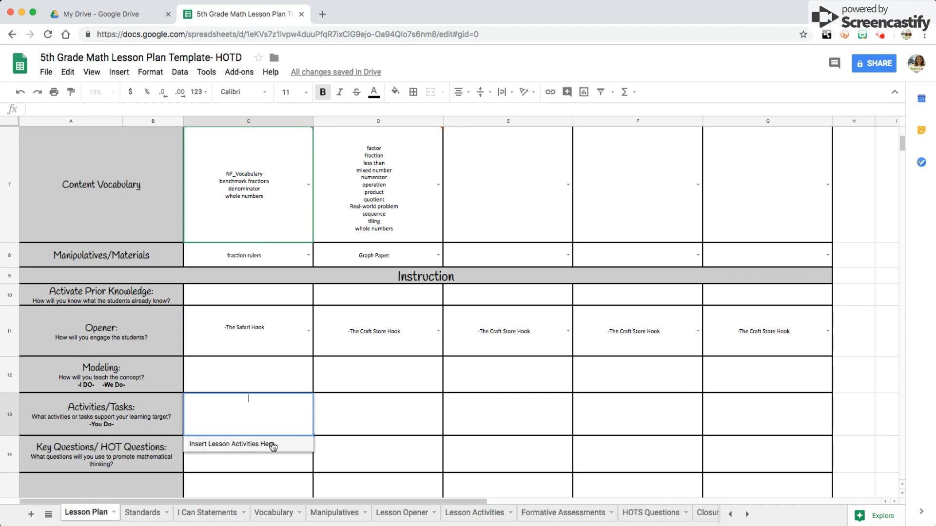
{"action": "left_click", "coordinate": [475, 513]}
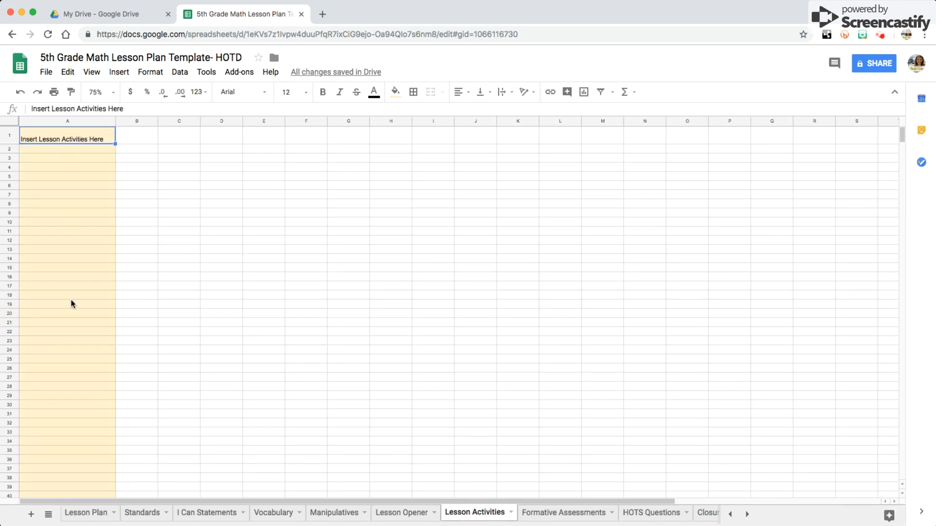
{"action": "left_click", "coordinate": [54, 149]}
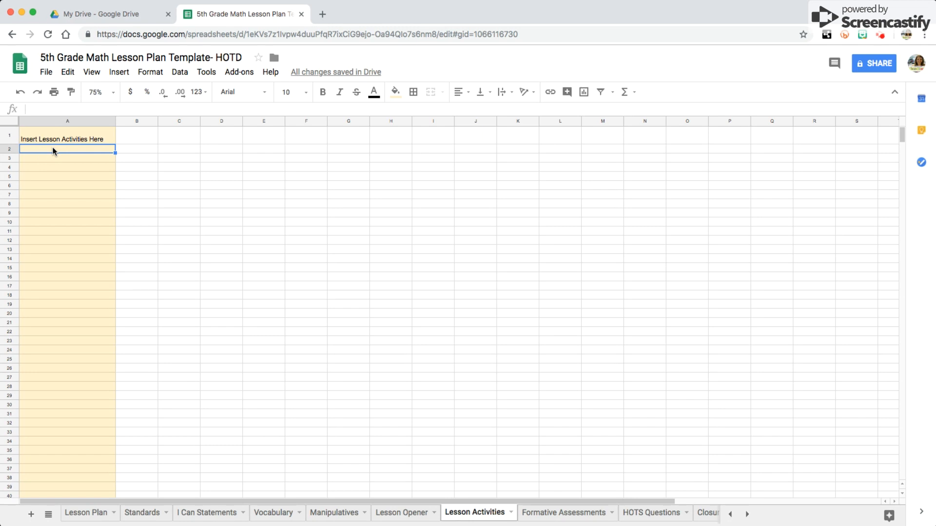
{"action": "type", "text": "think-pair-share"}
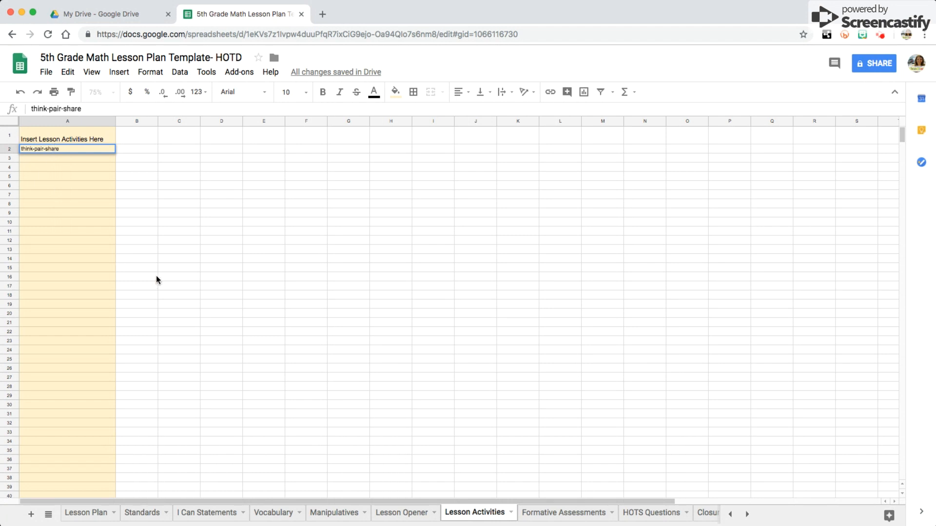
{"action": "left_click", "coordinate": [257, 277]}
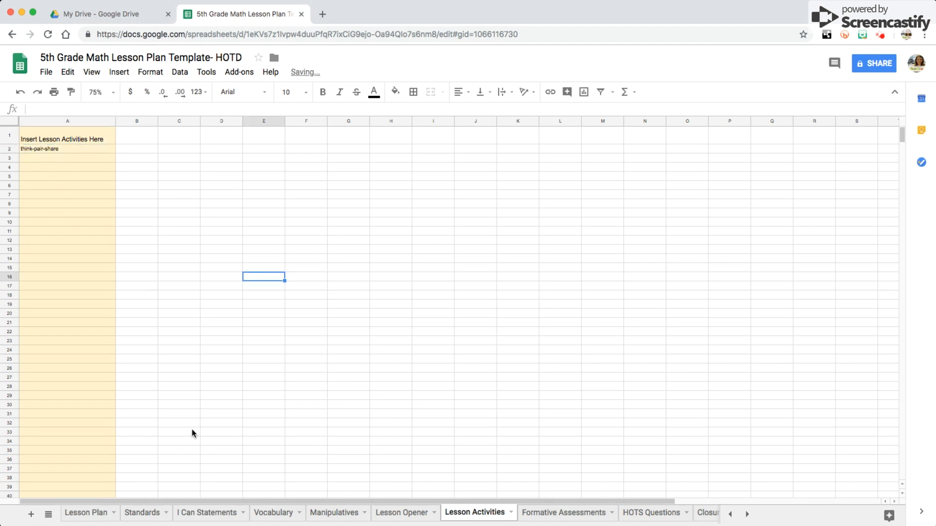
Try to pick think-pair-share for Monday's Activities/Tasks.
{"action": "left_click", "coordinate": [86, 512]}
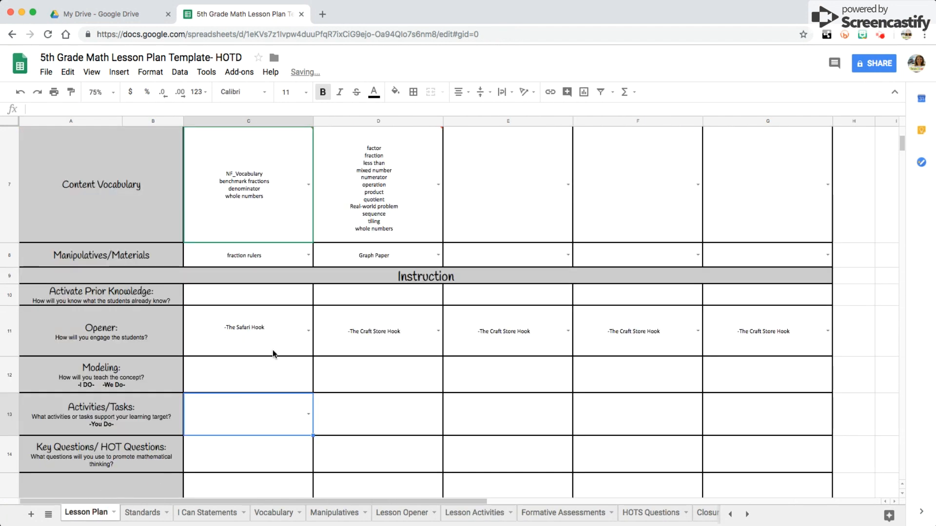
{"action": "left_click", "coordinate": [309, 415]}
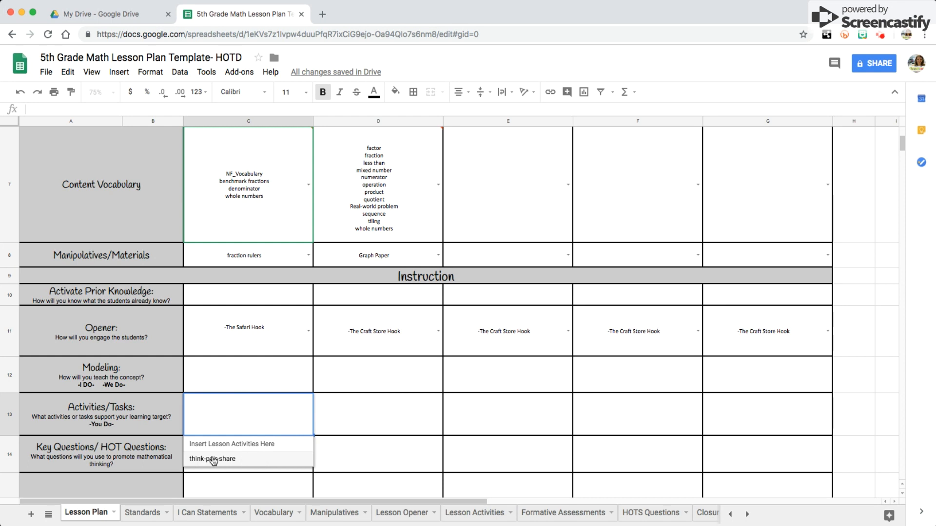
{"action": "left_click", "coordinate": [344, 451]}
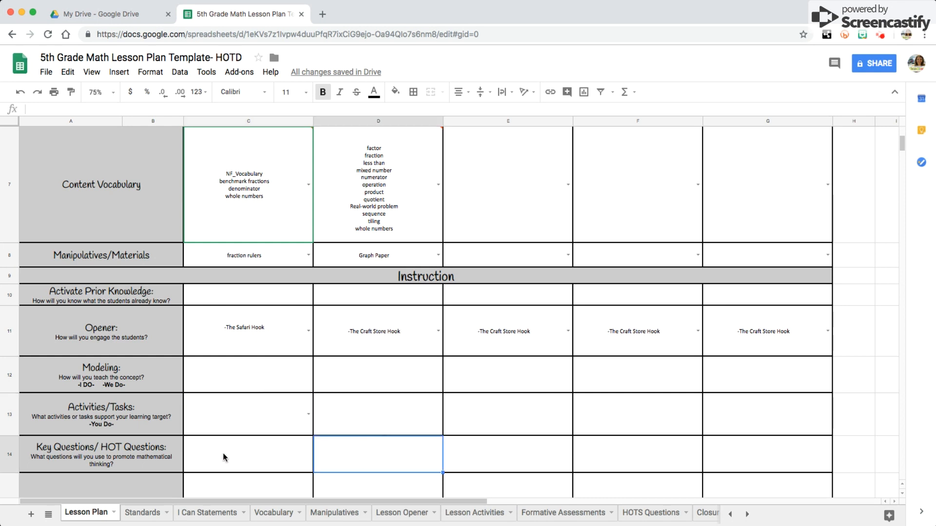
Check the HOTS Questions sheet and return to the Lesson Plan sheet.
{"action": "scroll", "coordinate": [226, 458], "scroll_direction": "up", "scroll_amount": 1}
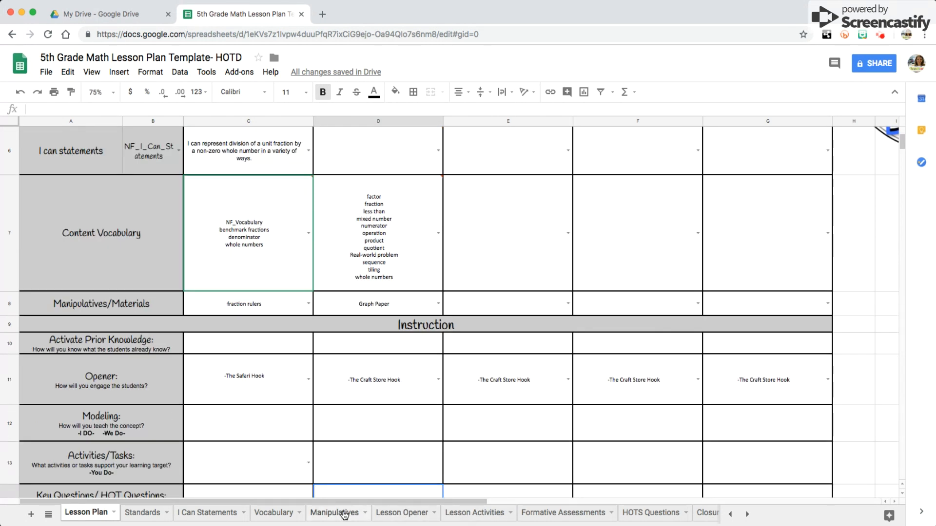
{"action": "left_click", "coordinate": [642, 515]}
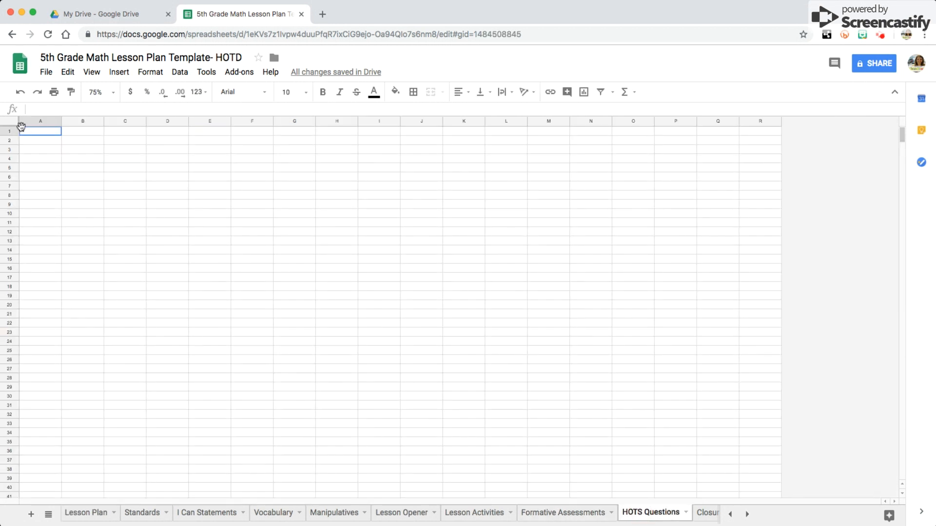
{"action": "left_click", "coordinate": [94, 515]}
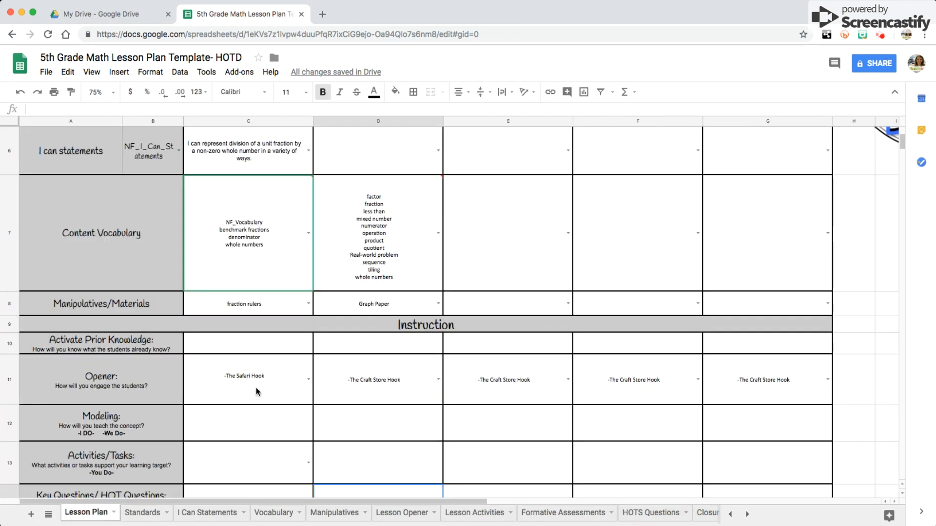
Set Monday's Formative Assessment to the Past Postcards option and Monday's Closure to Key Words.
{"action": "scroll", "coordinate": [219, 432], "scroll_direction": "down", "scroll_amount": 4}
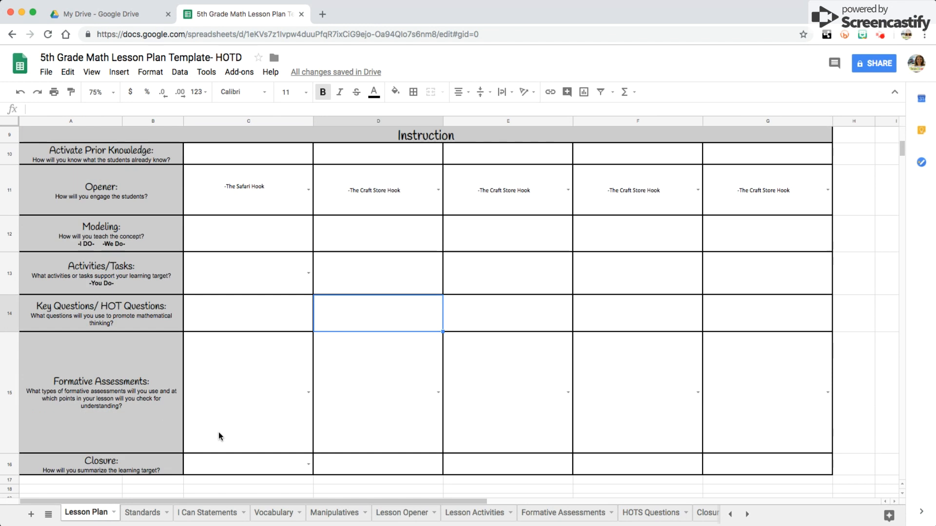
{"action": "left_click", "coordinate": [309, 393]}
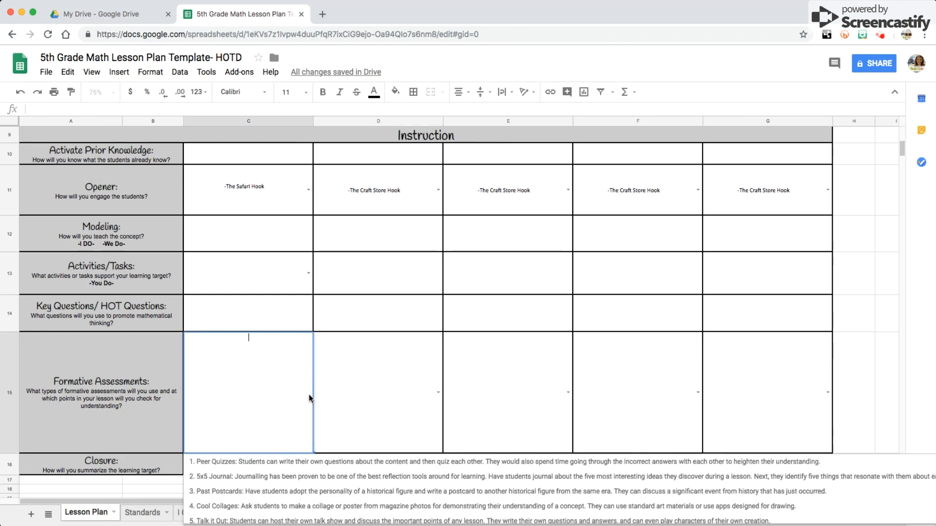
{"action": "scroll", "coordinate": [316, 471], "scroll_direction": "down", "scroll_amount": 1}
{"action": "scroll", "coordinate": [316, 471], "scroll_direction": "down", "scroll_amount": 5}
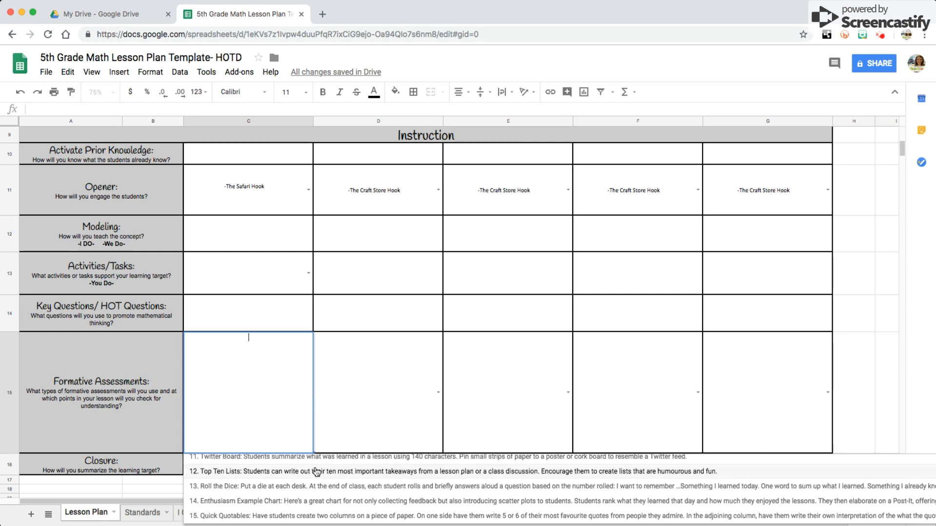
{"action": "scroll", "coordinate": [316, 471], "scroll_direction": "up", "scroll_amount": 5}
{"action": "left_click", "coordinate": [317, 472]}
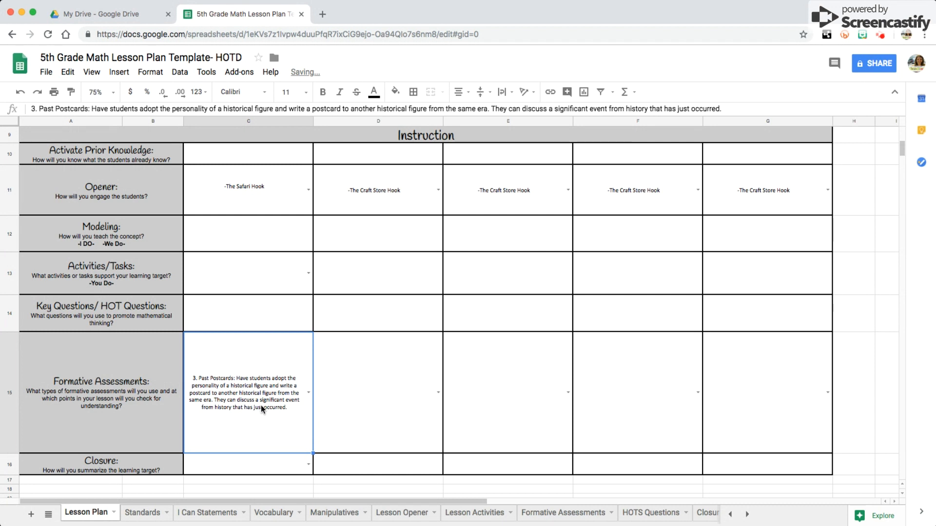
{"action": "left_click", "coordinate": [308, 465]}
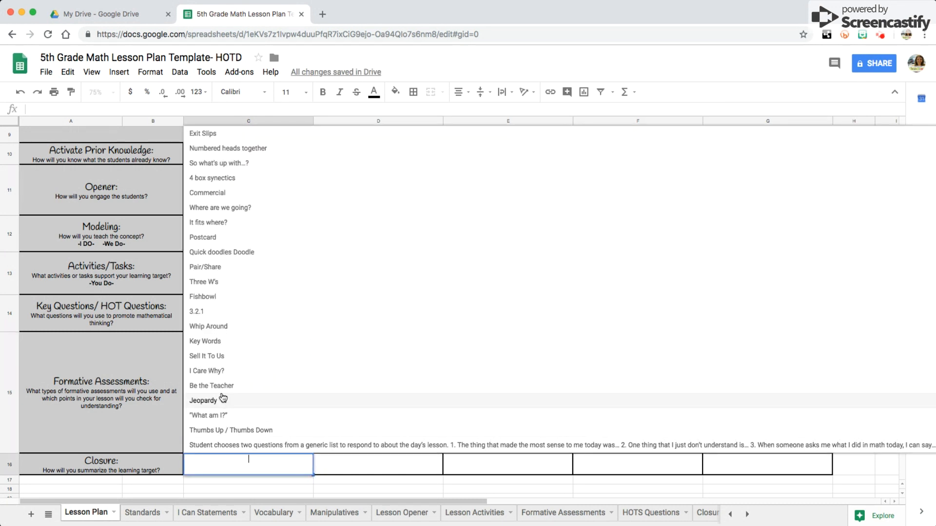
{"action": "left_click", "coordinate": [218, 342]}
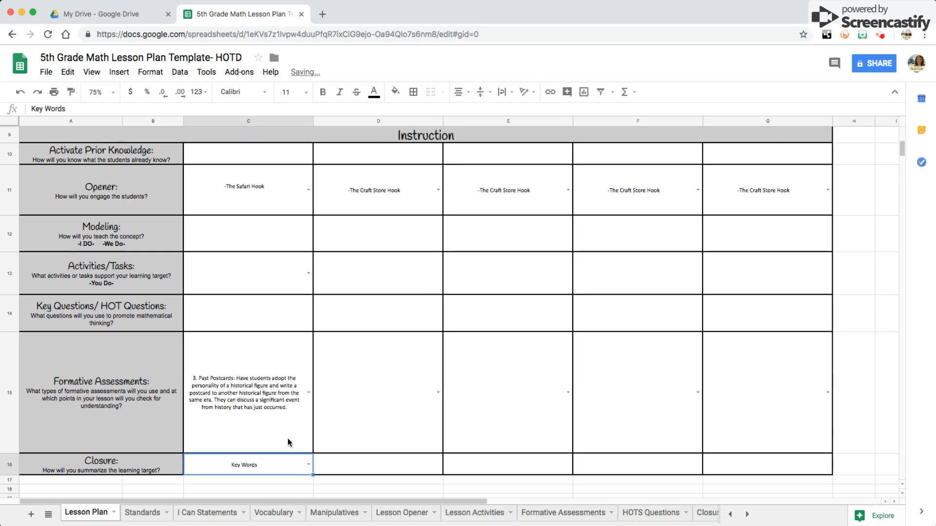
Browse the Closure Activities sheet, then return to the Lesson Plan sheet.
{"action": "left_click", "coordinate": [746, 514]}
{"action": "left_click", "coordinate": [676, 514]}
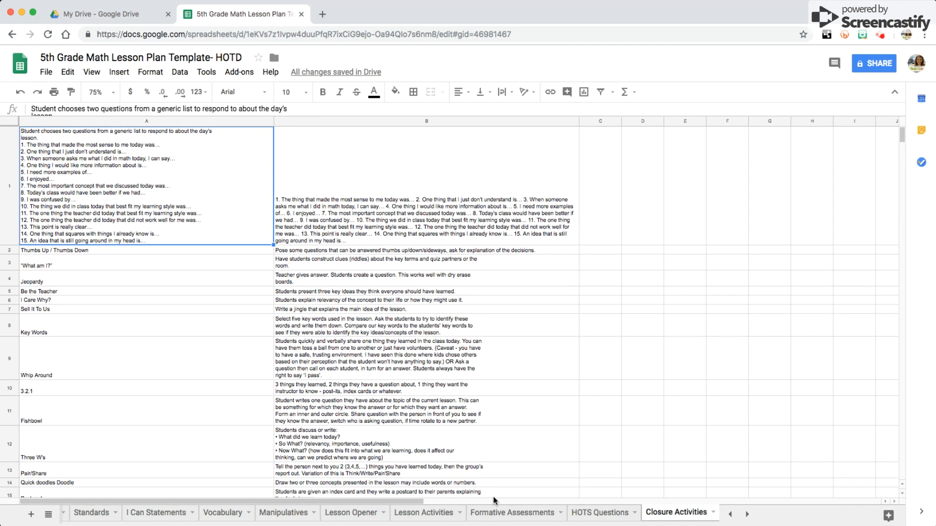
{"action": "scroll", "coordinate": [109, 388], "scroll_direction": "down", "scroll_amount": 5}
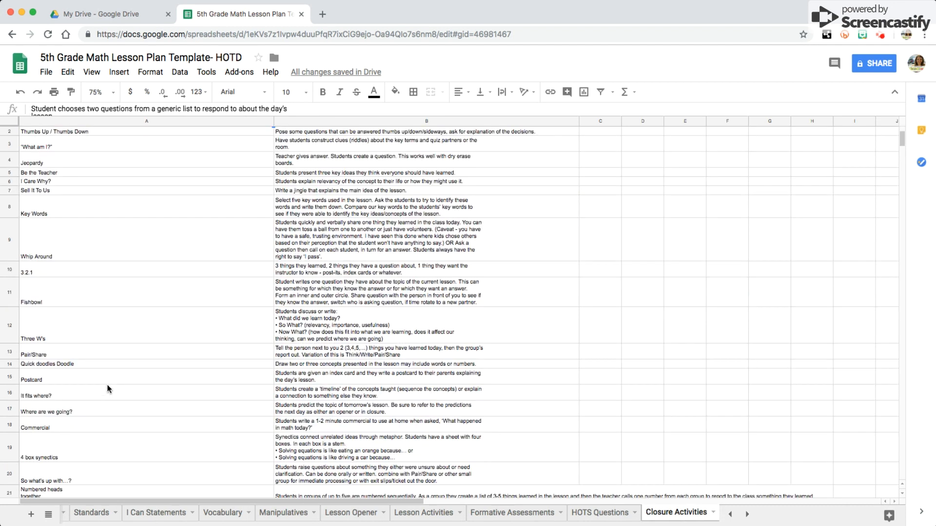
{"action": "scroll", "coordinate": [108, 389], "scroll_direction": "down", "scroll_amount": 3}
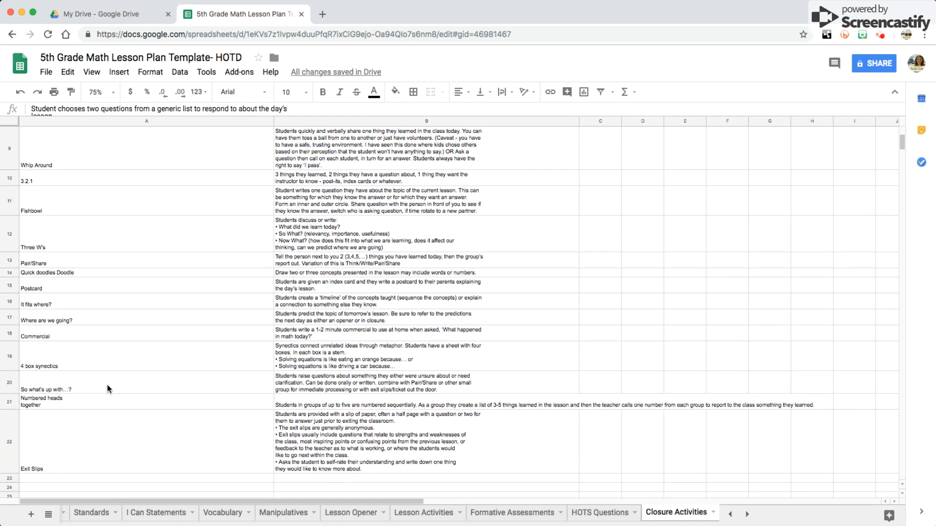
{"action": "scroll", "coordinate": [108, 388], "scroll_direction": "down", "scroll_amount": 1}
{"action": "scroll", "coordinate": [108, 388], "scroll_direction": "up", "scroll_amount": 10}
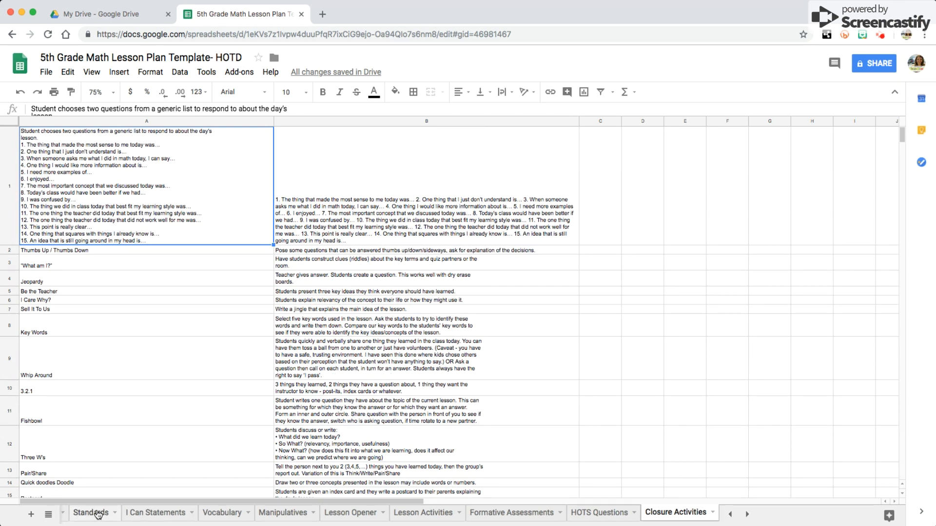
{"action": "left_click", "coordinate": [730, 514]}
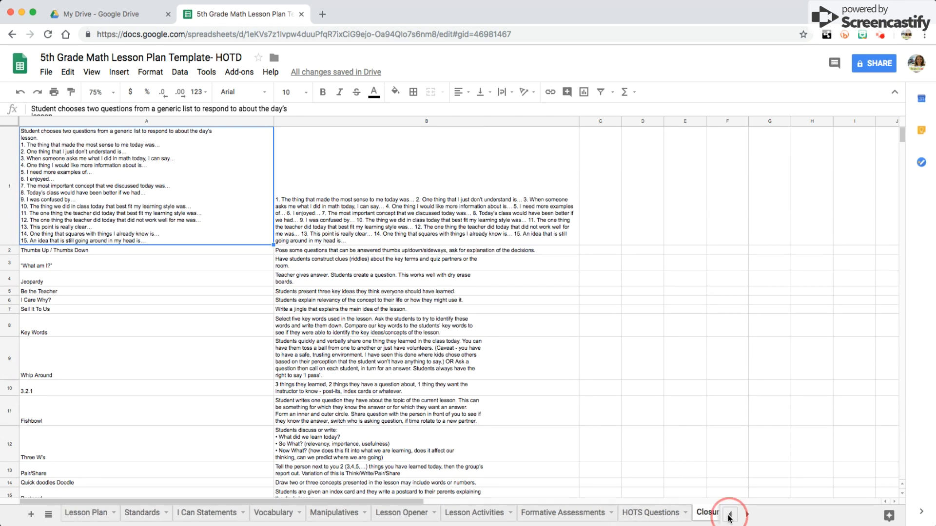
{"action": "left_click", "coordinate": [86, 513]}
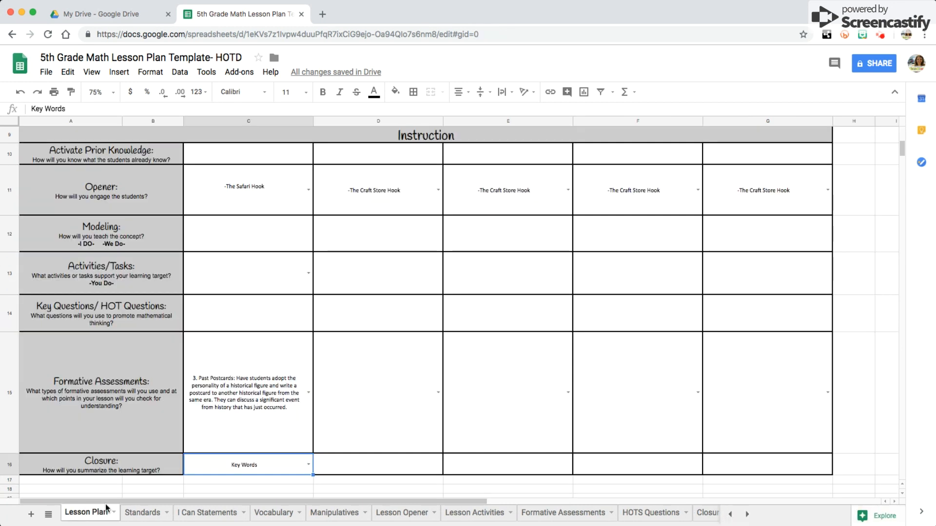
{"action": "scroll", "coordinate": [265, 446], "scroll_direction": "down", "scroll_amount": 2}
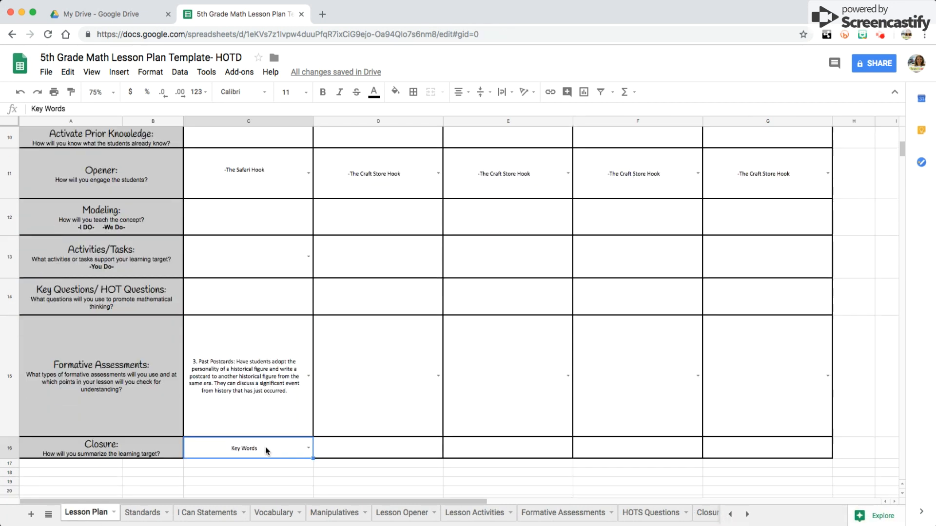